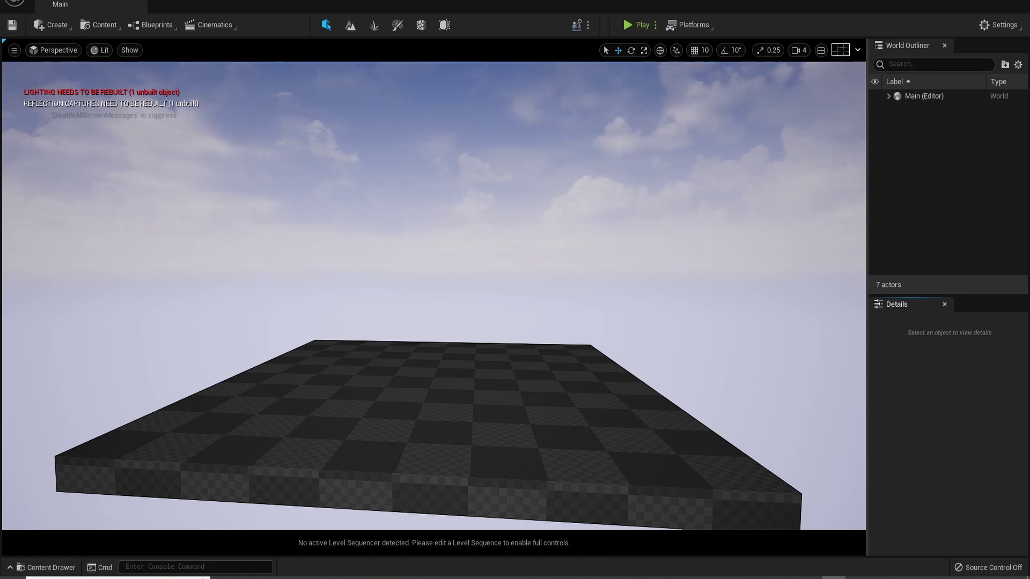
- Fly around the checkered floor in the perspective viewport and lower the camera speed to 2
right_drag(433, 295, 456, 296)
key(d)
key(a)
key(w)
key(s)
key(e)
key(q)
key(e)
click(799, 50)
key(w)
key(w)
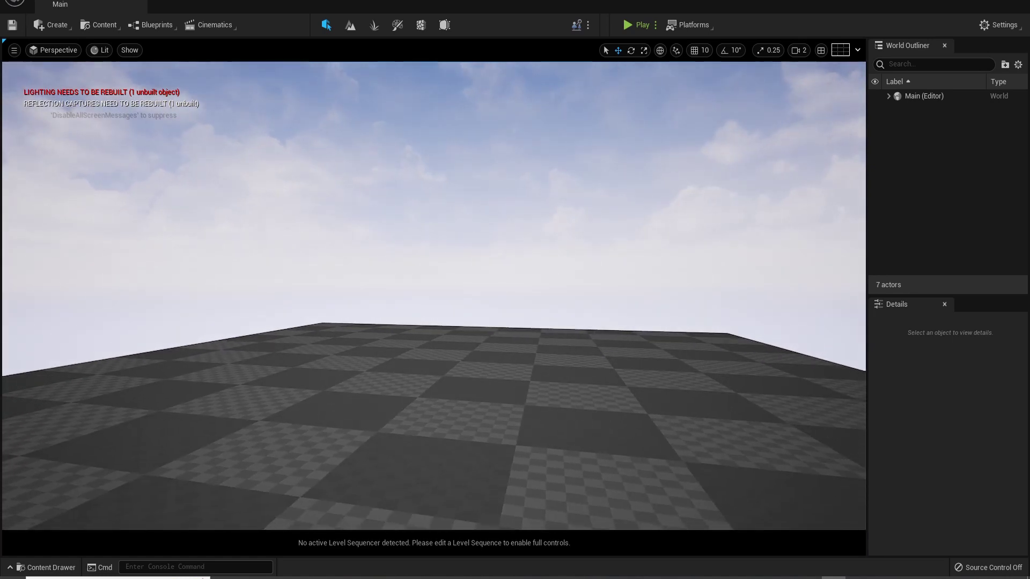
- Bring up the project's Snow content folder briefly and return to the level view
key(ctrl+space)
key(ctrl+space)
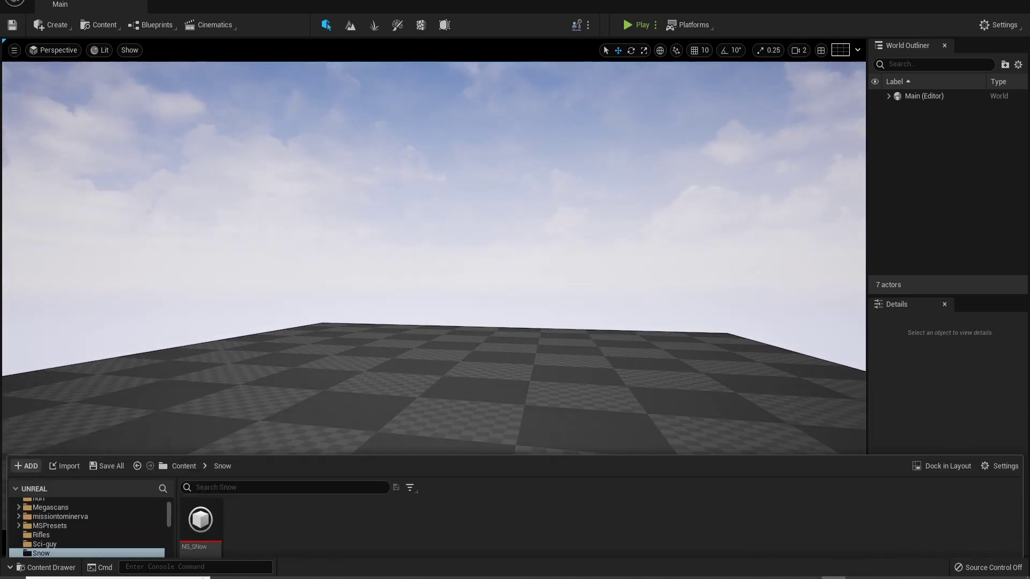
click(456, 296)
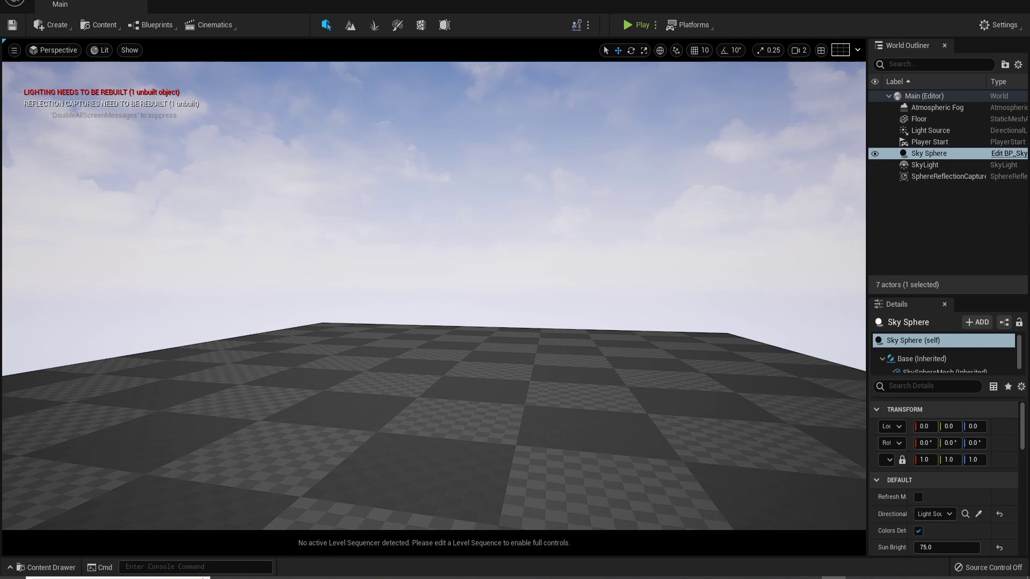
- Select the Floor mesh and examine it from farther away and from different angles
click(460, 402)
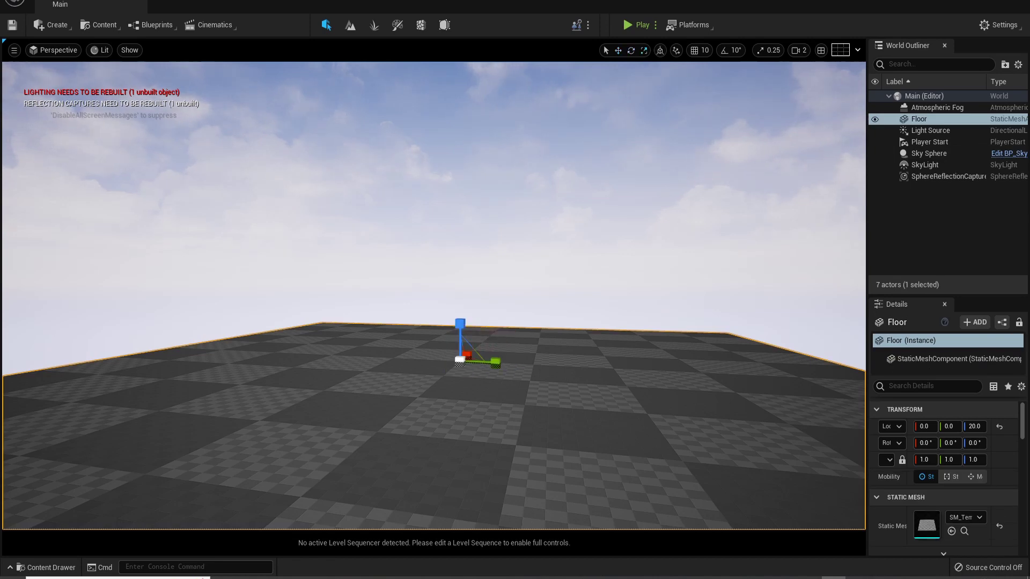
key(s)
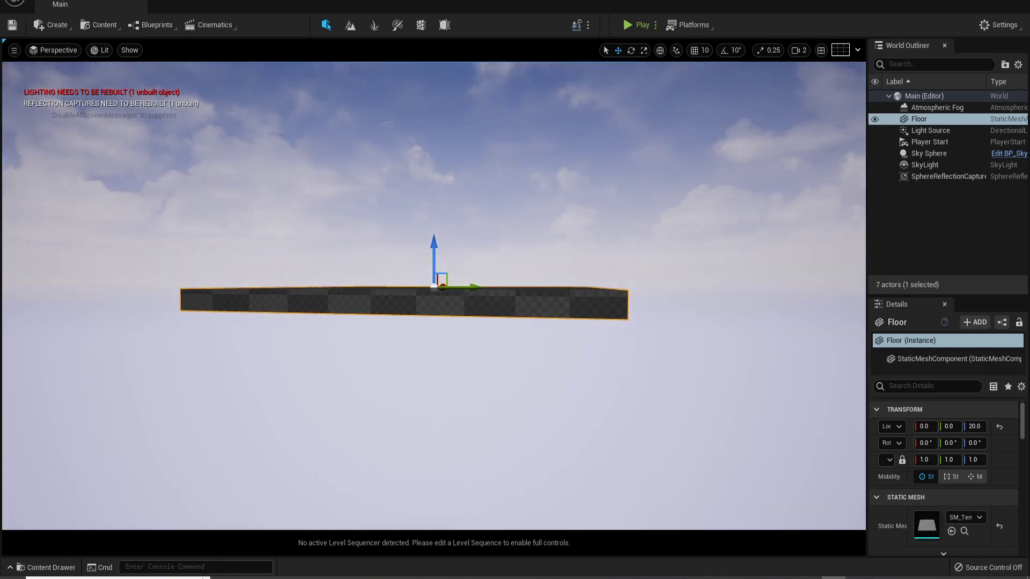
right_drag(434, 295, 290, 307)
key(d)
key(a)
key(q)
key(e)
- Show the engine scalability quality levels
click(999, 25)
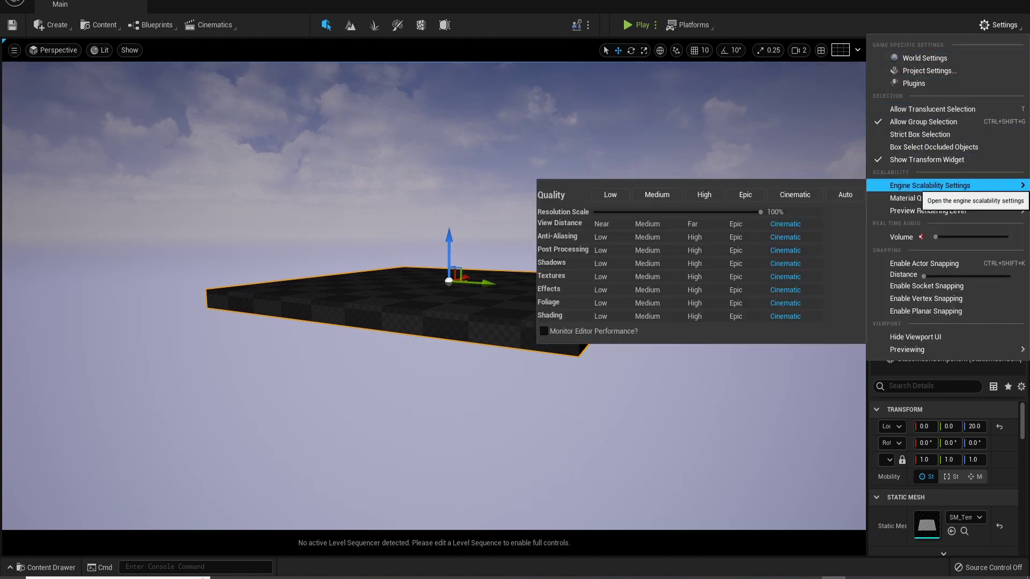
mouse_move(931, 185)
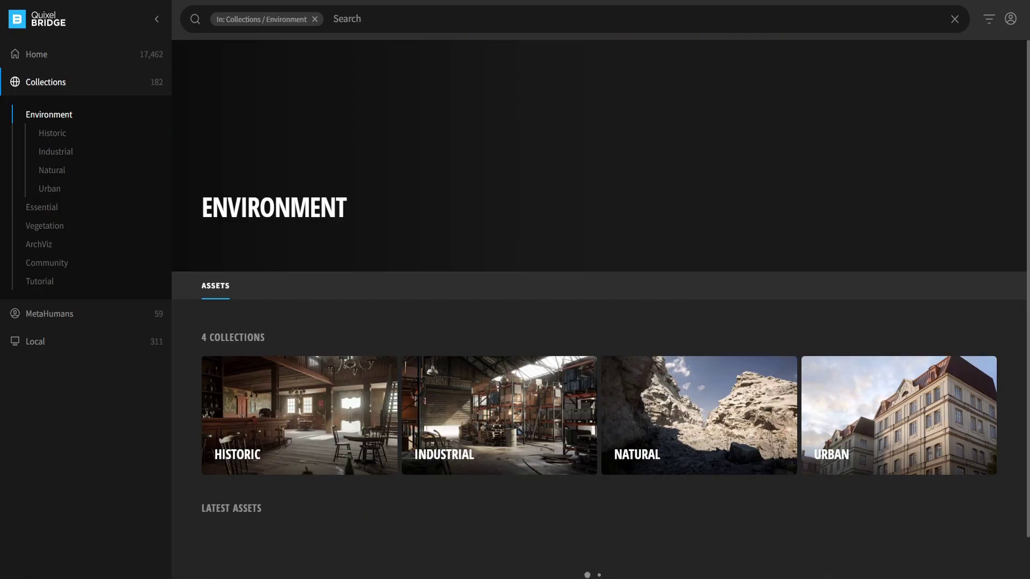
- In Quixel Bridge, open the Arctic Ice and Snow collection under Natural environments and browse its assets
scroll(299, 322, down, 2)
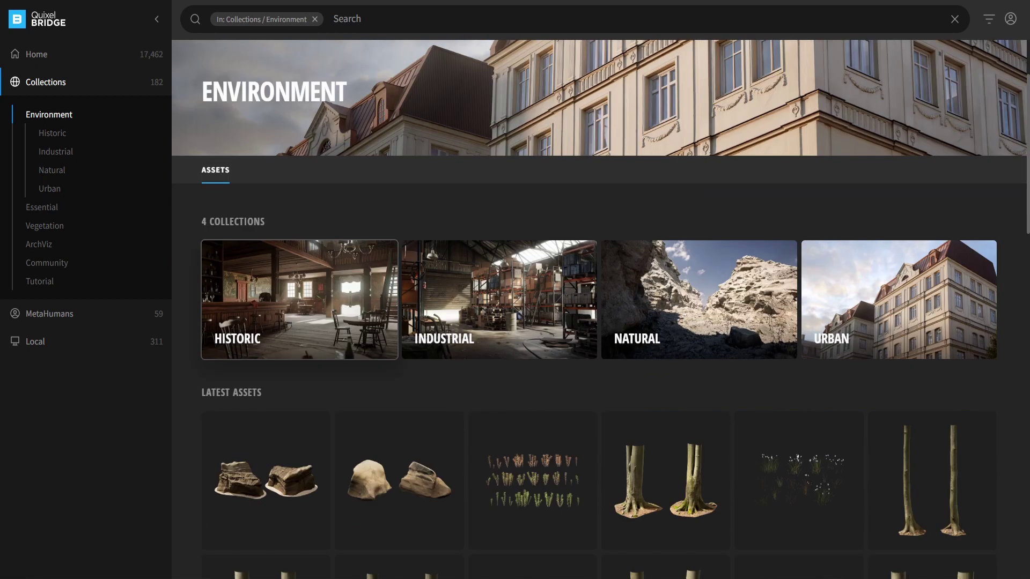
click(51, 170)
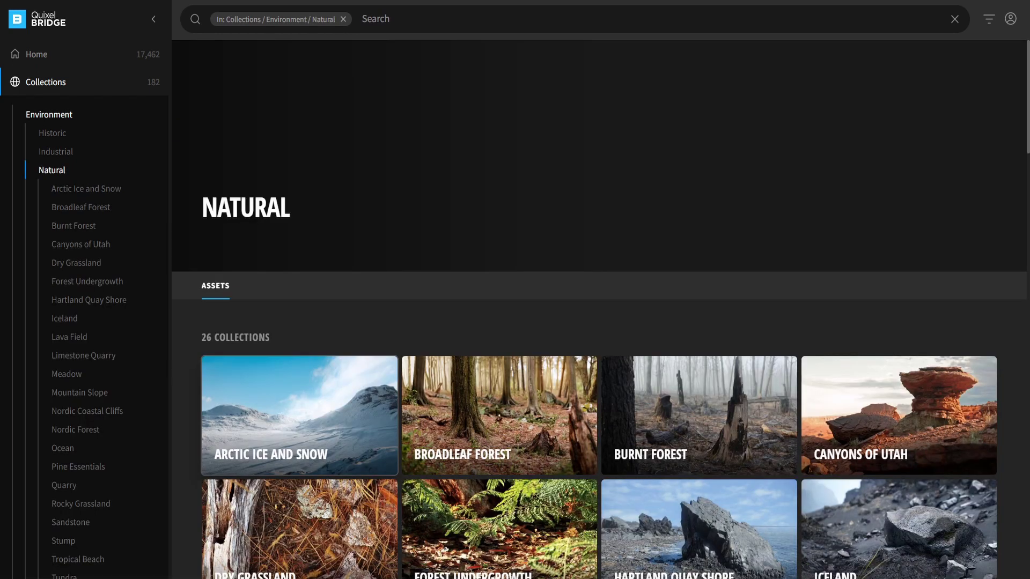
click(299, 416)
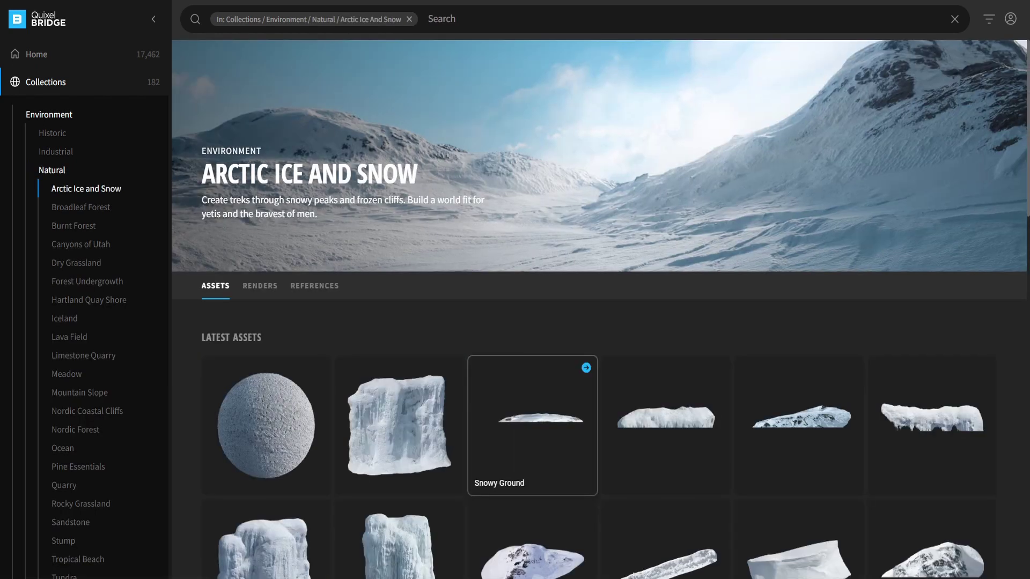
scroll(531, 343, down, 5)
scroll(533, 348, down, 6)
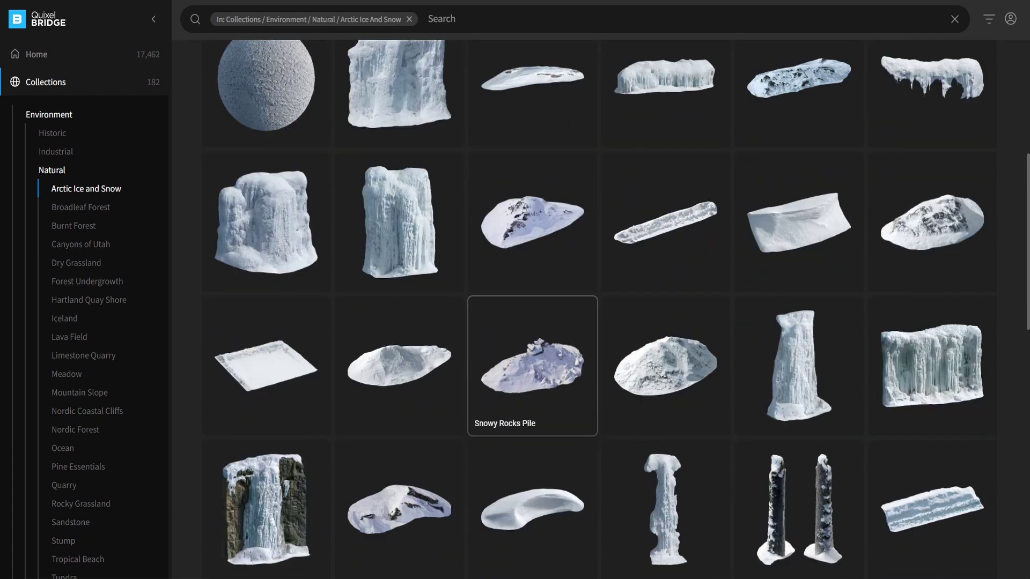
scroll(533, 365, down, 2)
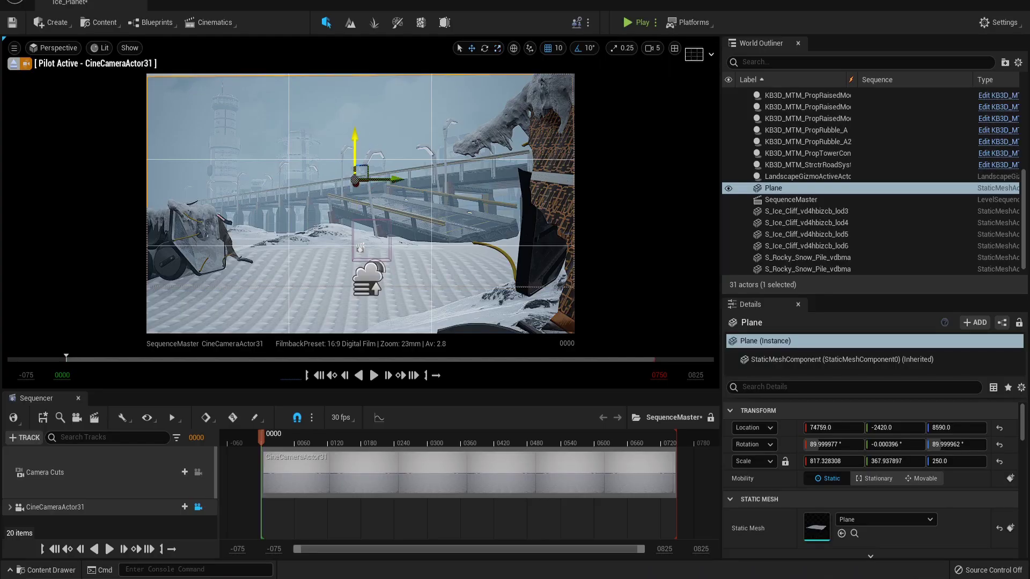
drag(355, 145, 365, 136)
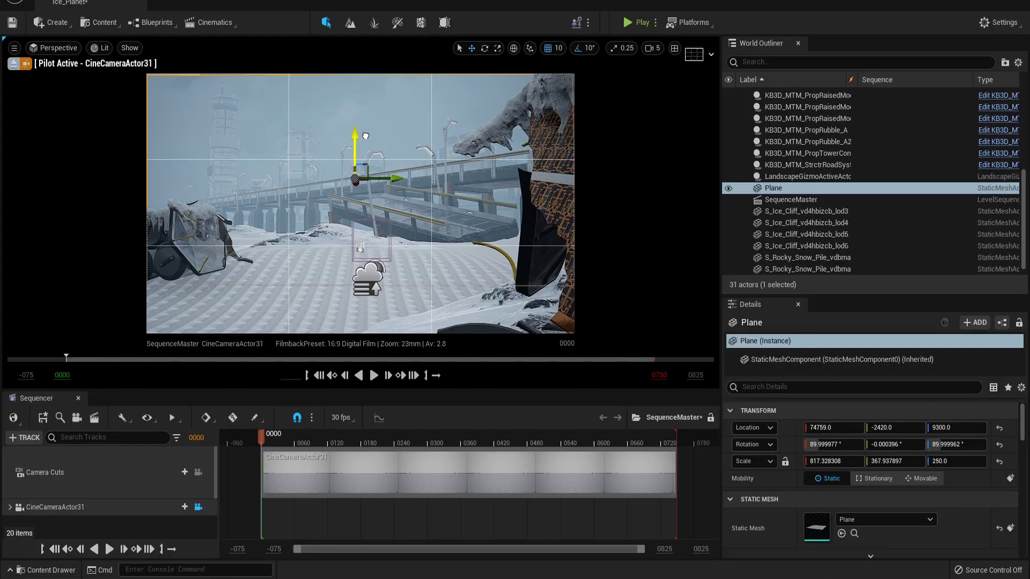
drag(366, 101, 366, 101)
key(ctrl+z)
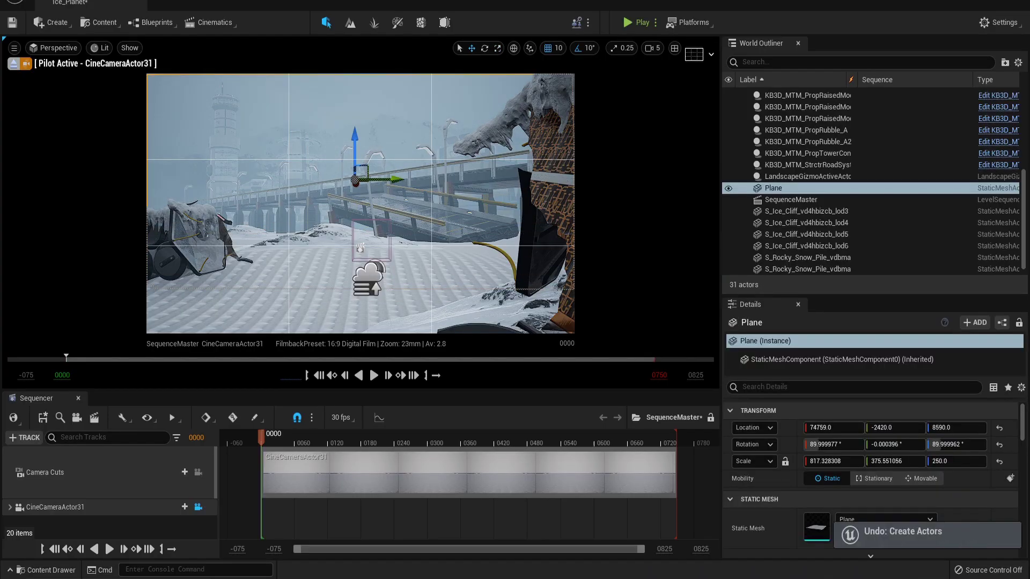
- Adjust the height of the Plane behind the scene, scale it to about 817.7 by 390.5, and deselect it
drag(355, 144, 355, 167)
key(r)
drag(355, 241, 355, 250)
drag(390, 204, 392, 204)
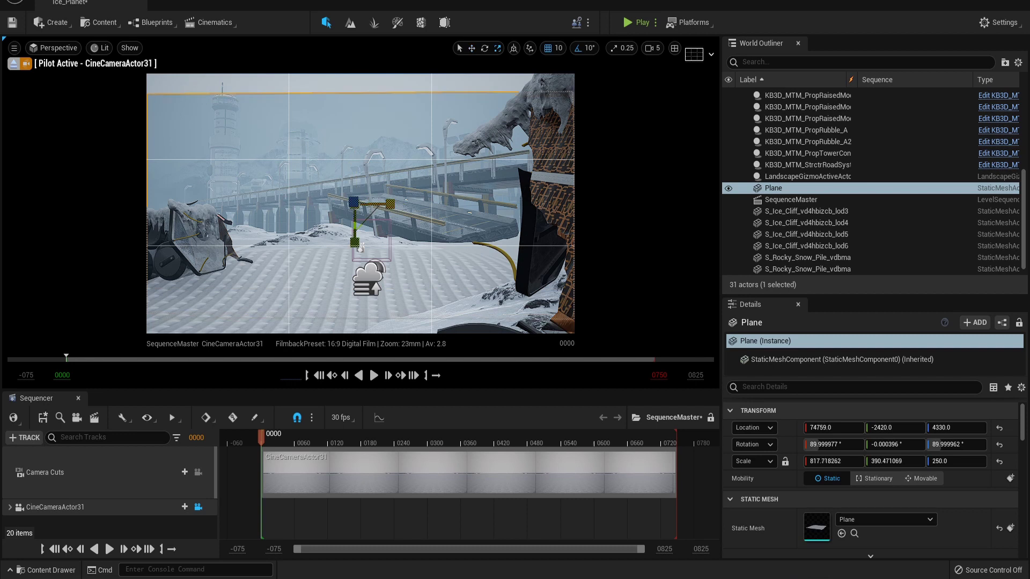
key(w)
drag(354, 167, 358, 142)
key(Escape)
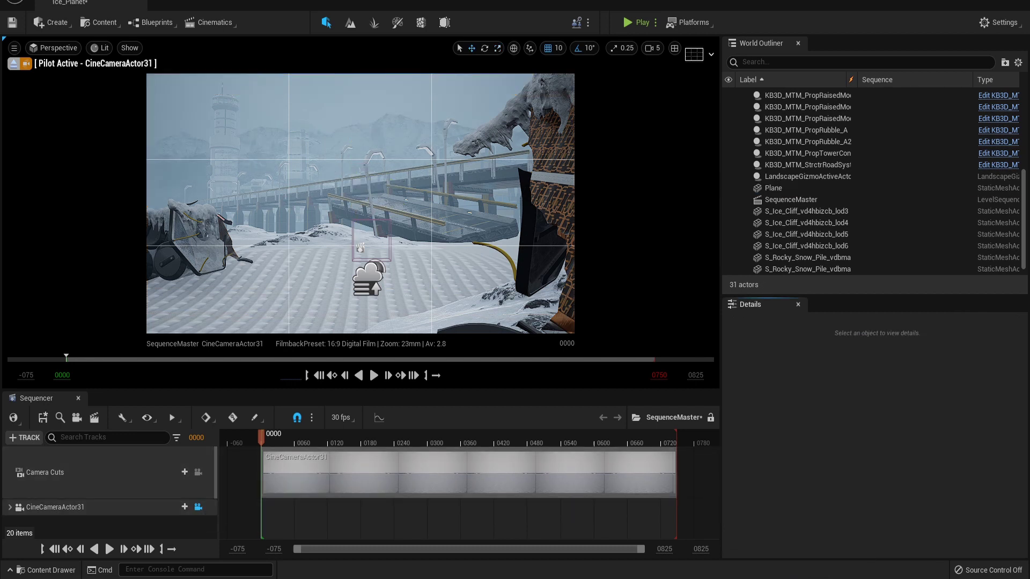
- Set the HDRIBackdrop's intensity to 0.3
scroll(805, 188, up, 7)
click(794, 141)
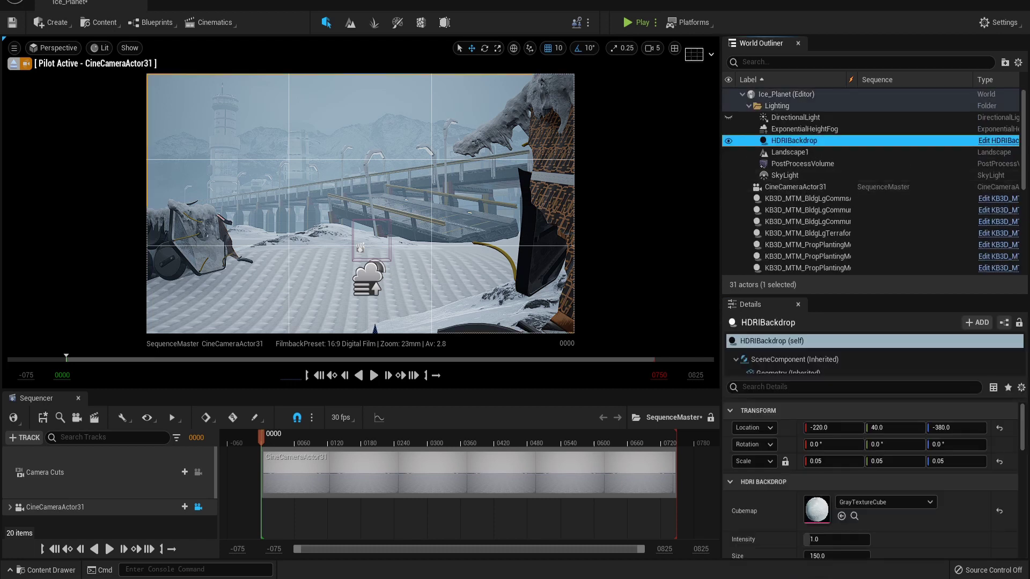
scroll(834, 477, down, 2)
click(834, 484)
text(0.3)
key(Return)
text(1)
key(Return)
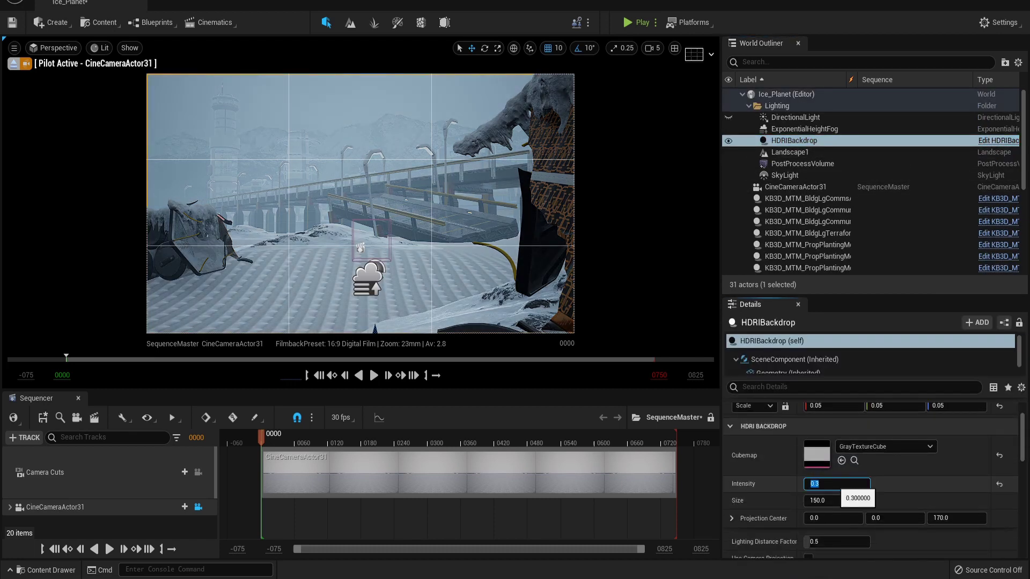
- Clear the SkyLight's property filter and adjust its intensity scale, trying values of 3 and 2
click(784, 176)
text(int)
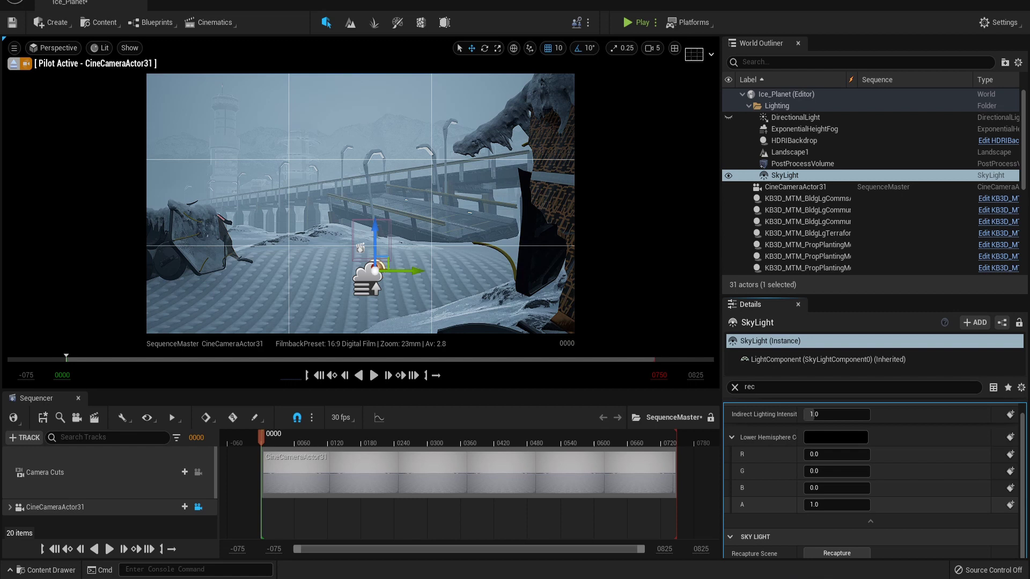
click(734, 387)
scroll(837, 478, down, 3)
click(825, 475)
text(2)
key(Return)
text(3)
key(Return)
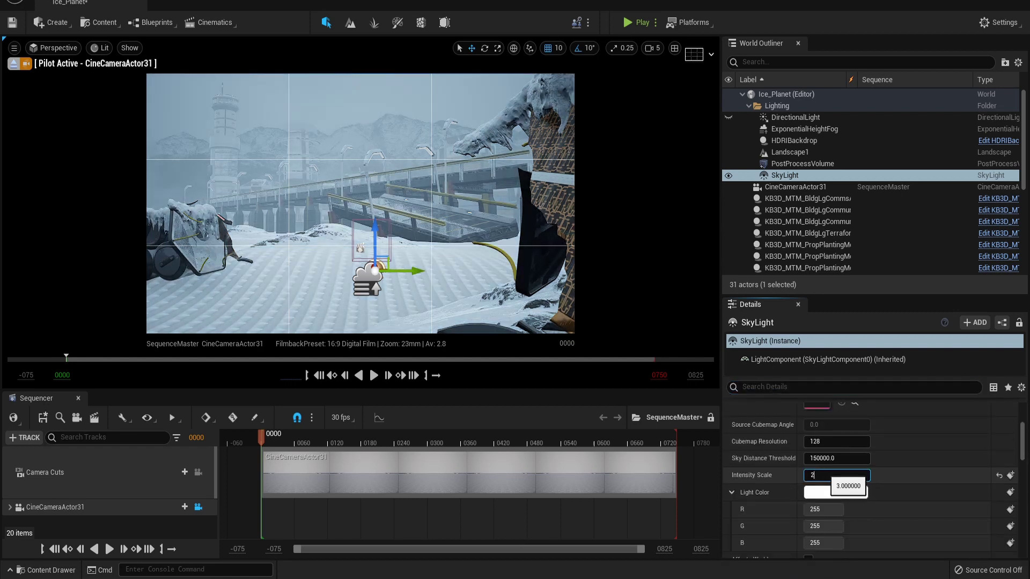
scroll(869, 483, up, 10)
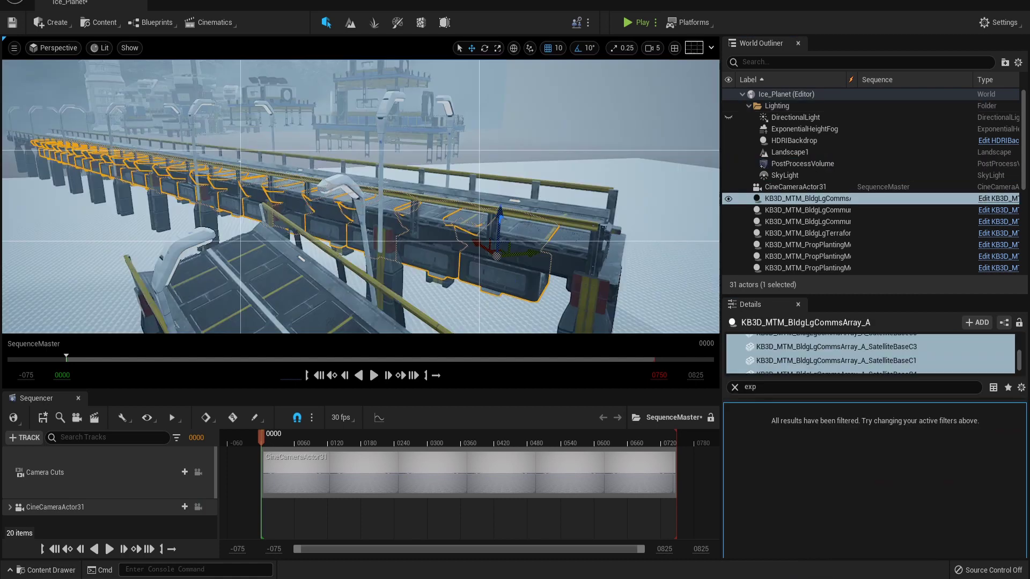
- Return to the CineCameraActor31 view and scale the road system's RampStraight piece uniformly to 0.5
right_drag(536, 199, 590, 199)
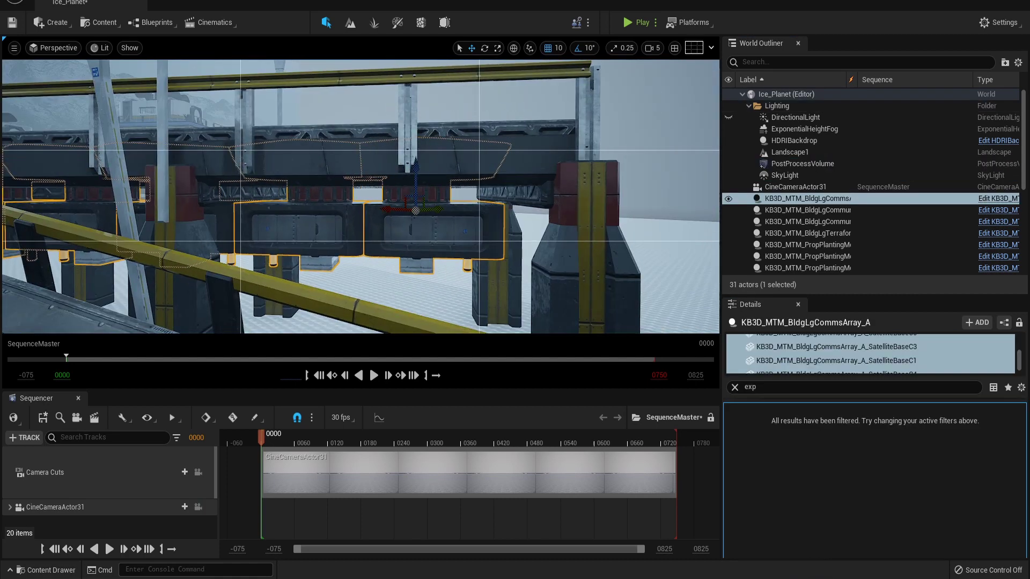
click(198, 507)
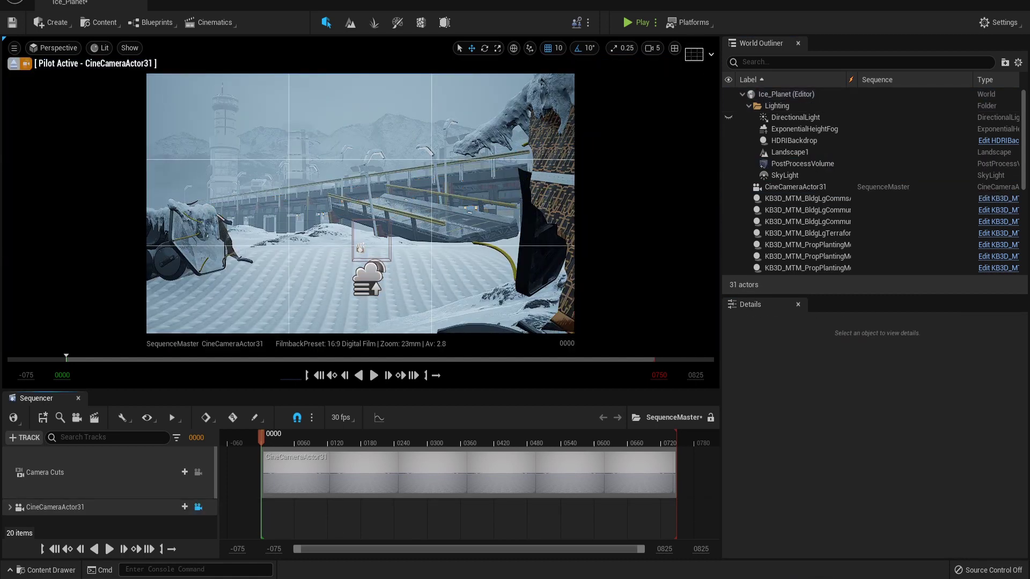
double_click(406, 215)
click(826, 411)
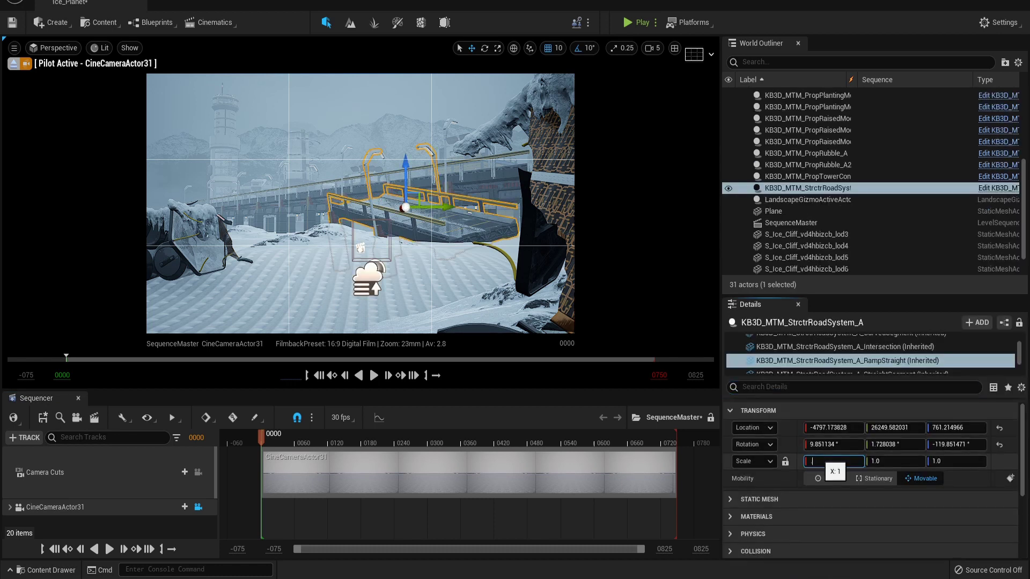
click(827, 498)
click(785, 461)
click(831, 461)
text(0.5)
key(Return)
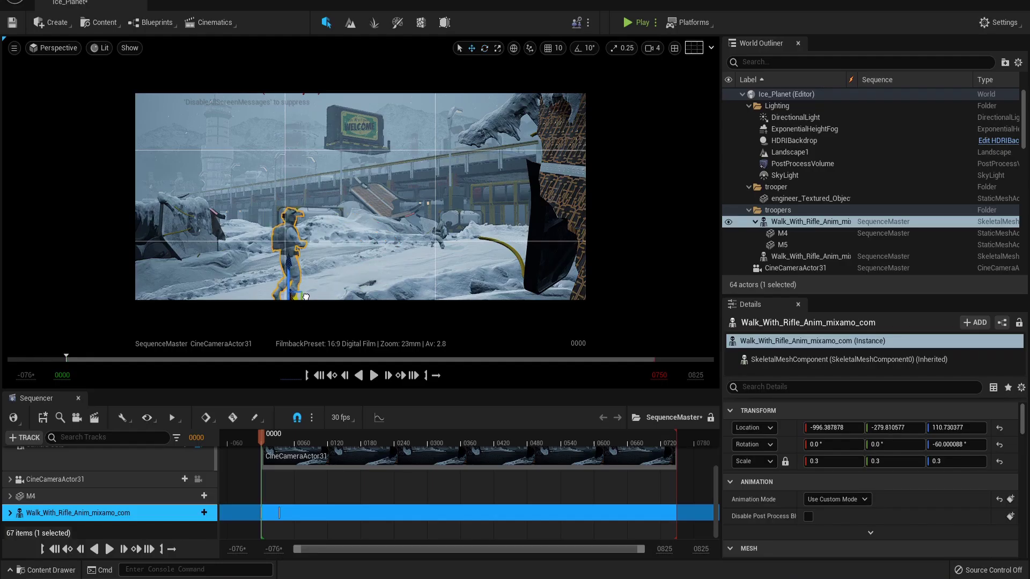
- Move the foreground walking trooper to about X -869, Y -314 and try rotating it by about -10 degrees
drag(306, 297, 301, 296)
key(e)
click(304, 295)
key(ctrl+z)
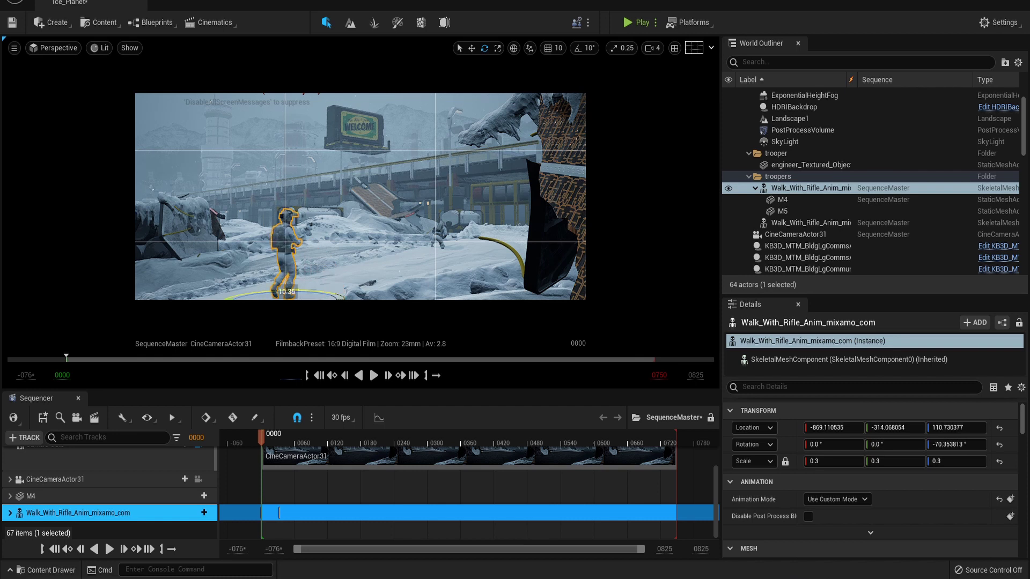
key(Escape)
- Reposition the distant trooper toward the foreground, play the sequence to check the walk, and undo the last placement change
click(440, 235)
key(w)
mouse_move(432, 247)
mouse_down()
mouse_move(428, 258)
mouse_move(444, 256)
mouse_up()
key(e)
key(Escape)
key(space)
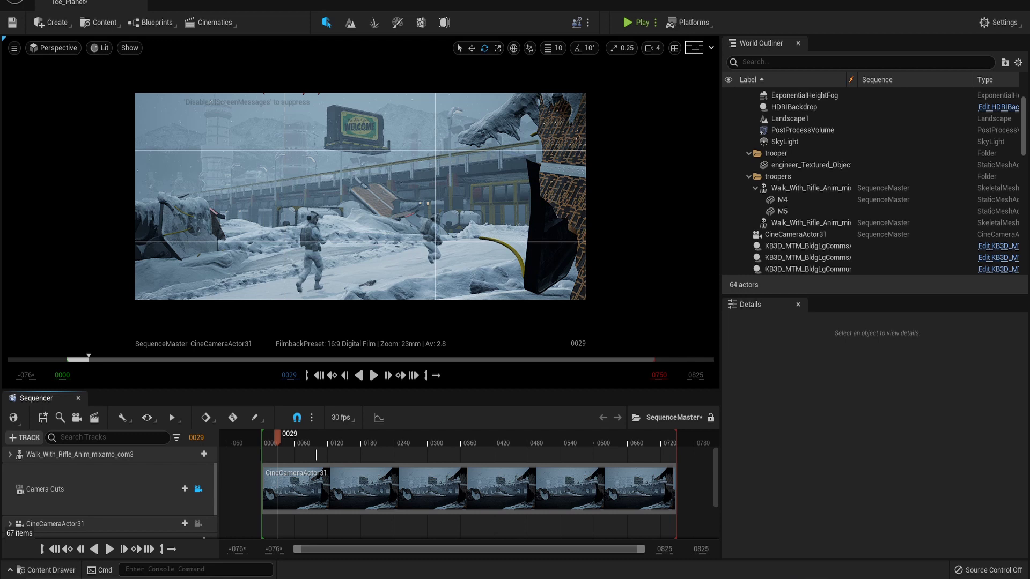
key(ctrl+z)
key(Escape)
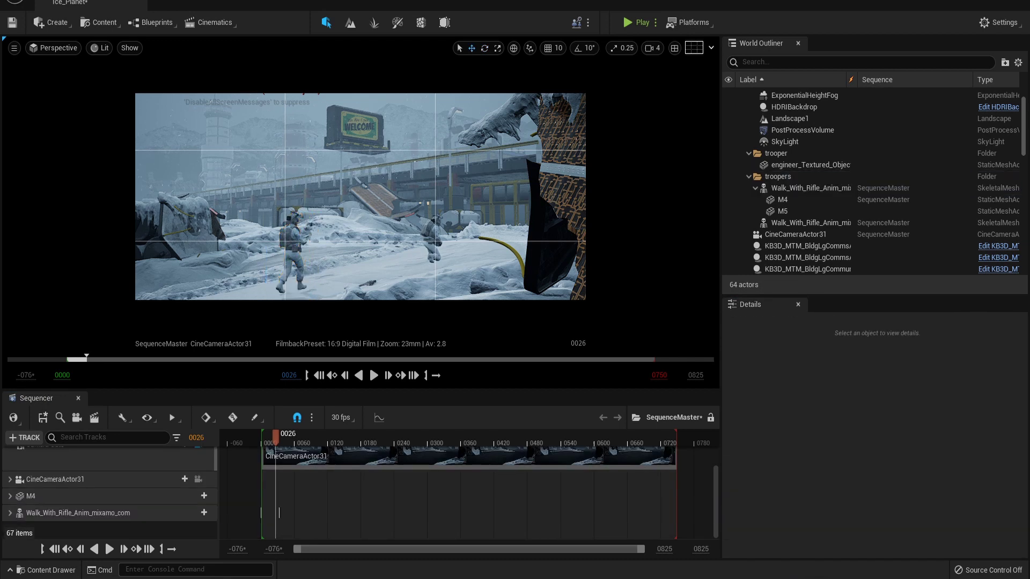
- Rearrange the walking trooper tracks in the Sequencer and lock the viewport to CineCameraActor31
scroll(59, 472, up, 2)
drag(59, 455, 54, 507)
drag(121, 513, 134, 490)
click(144, 481)
click(198, 481)
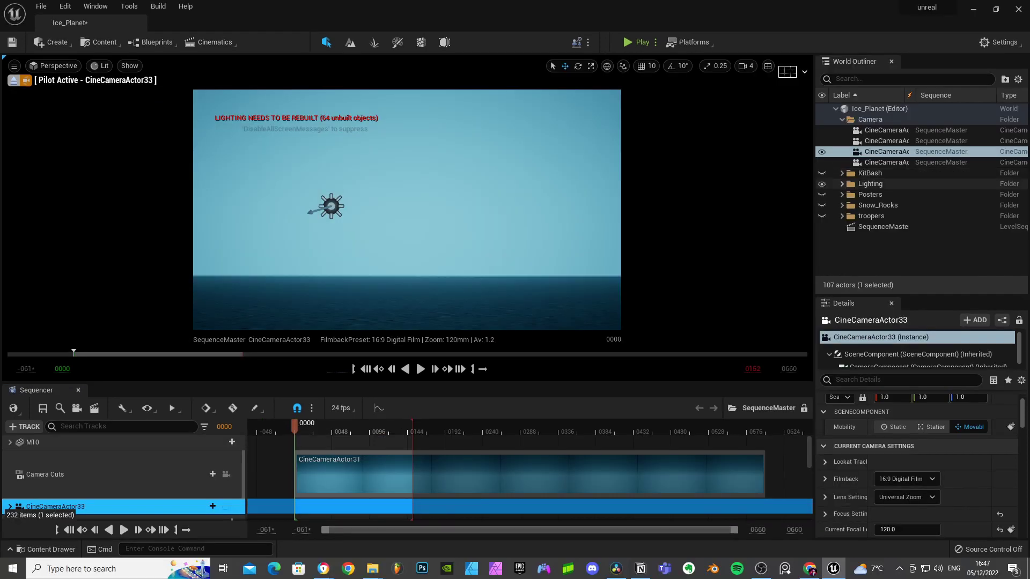
- Unhide the Snow_Rocks, KitBash, troopers and Posters folders in the Ice_Planet level
click(821, 205)
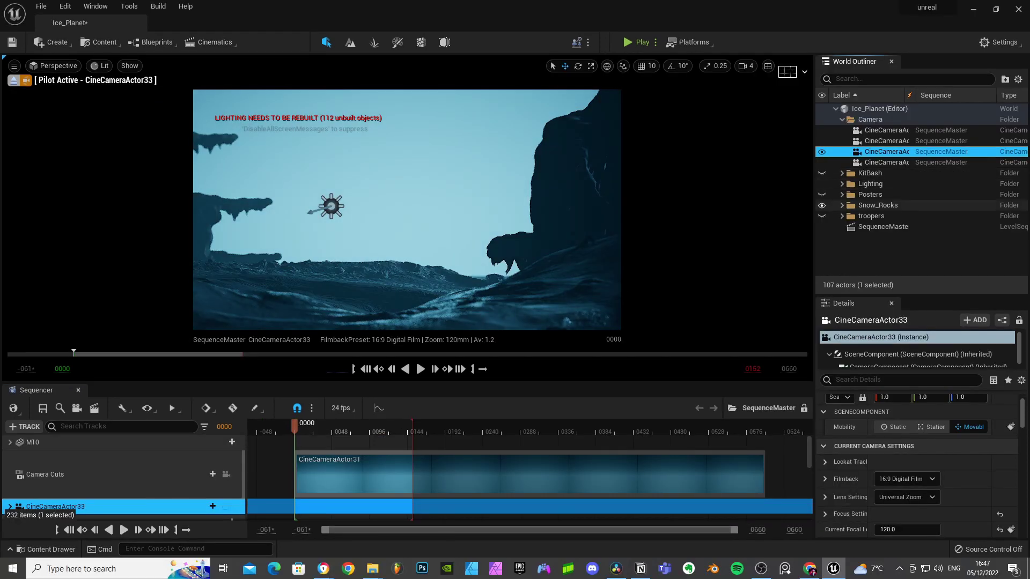
click(821, 173)
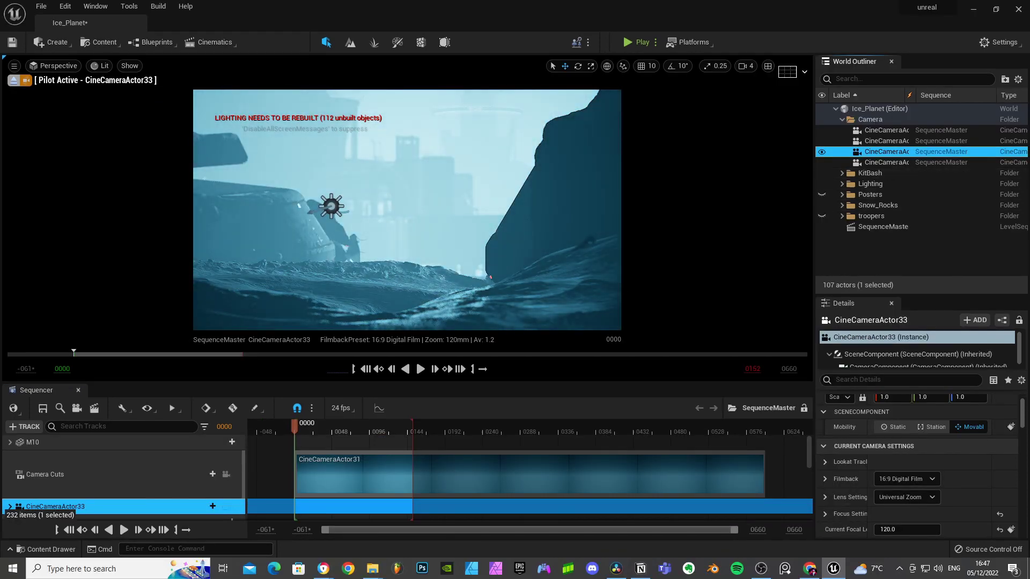
click(821, 215)
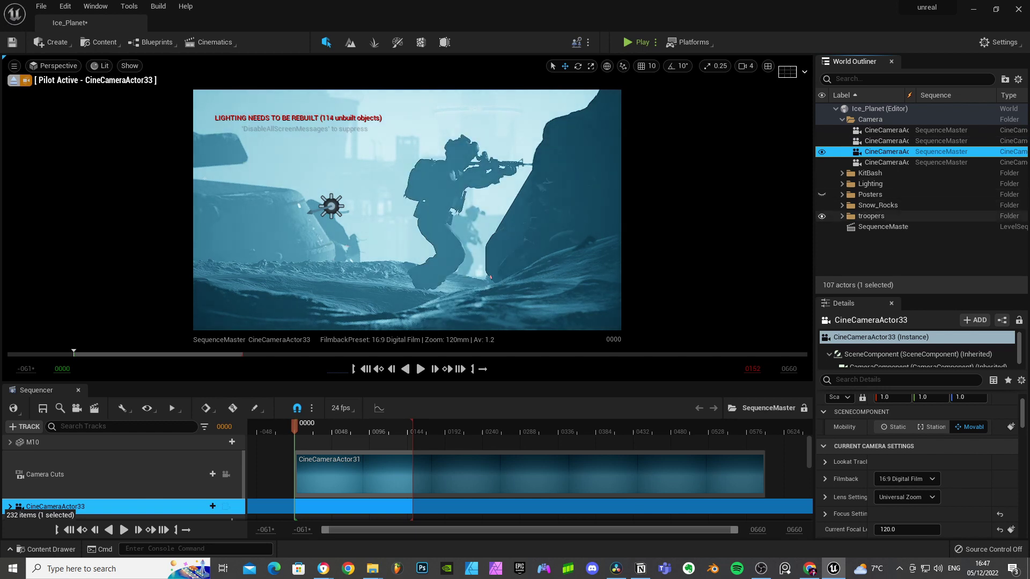
click(822, 194)
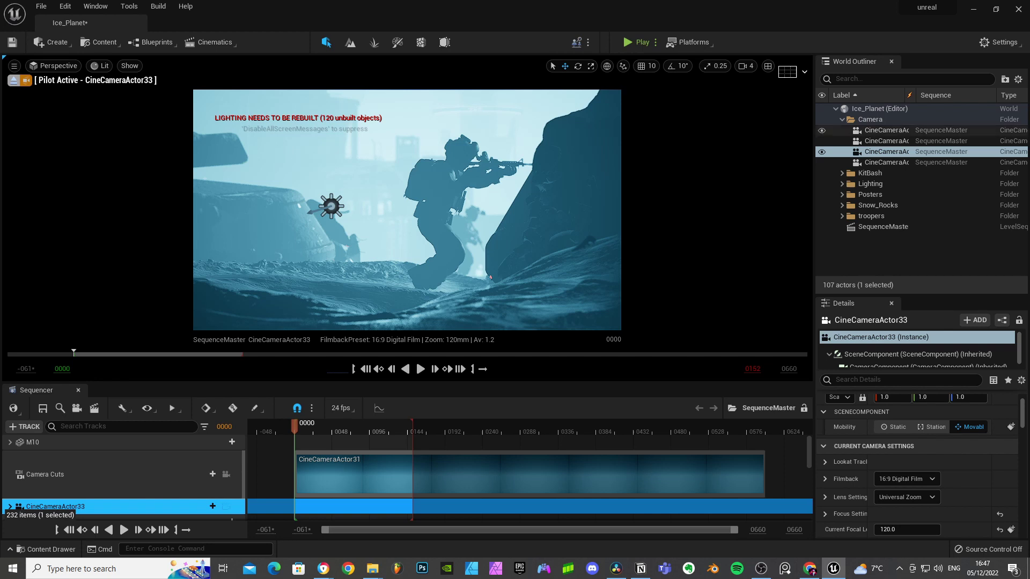
- Collapse the Camera folder, expand Lighting, and set the SkyLight's source type to SLS Specified Cubemap
click(843, 119)
click(842, 141)
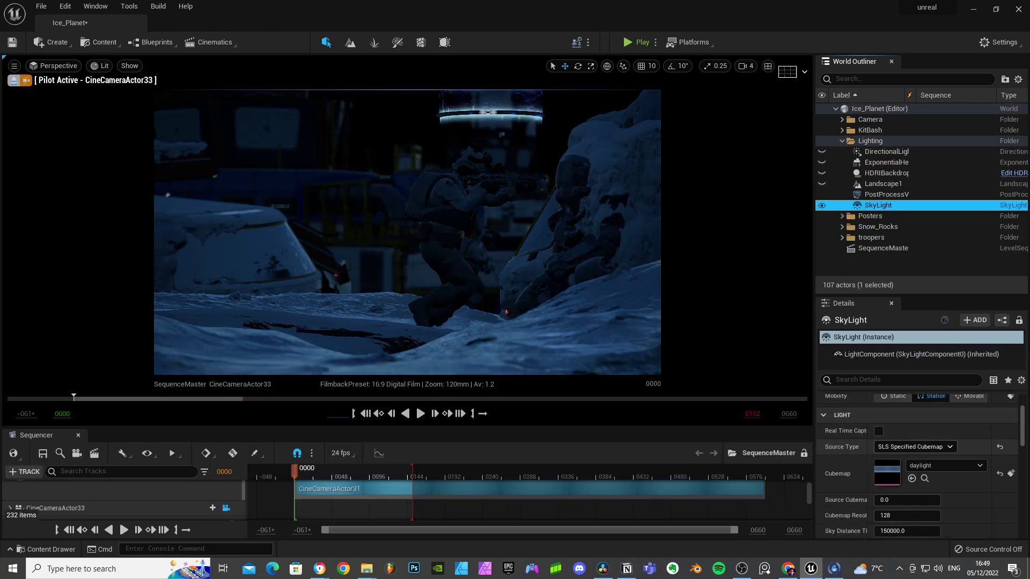
click(915, 447)
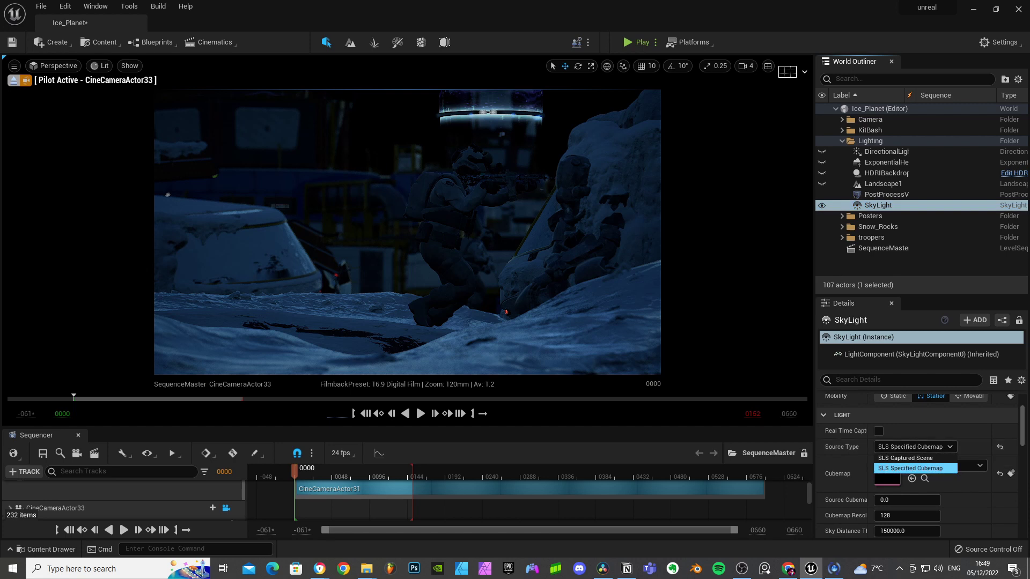
click(915, 468)
click(944, 466)
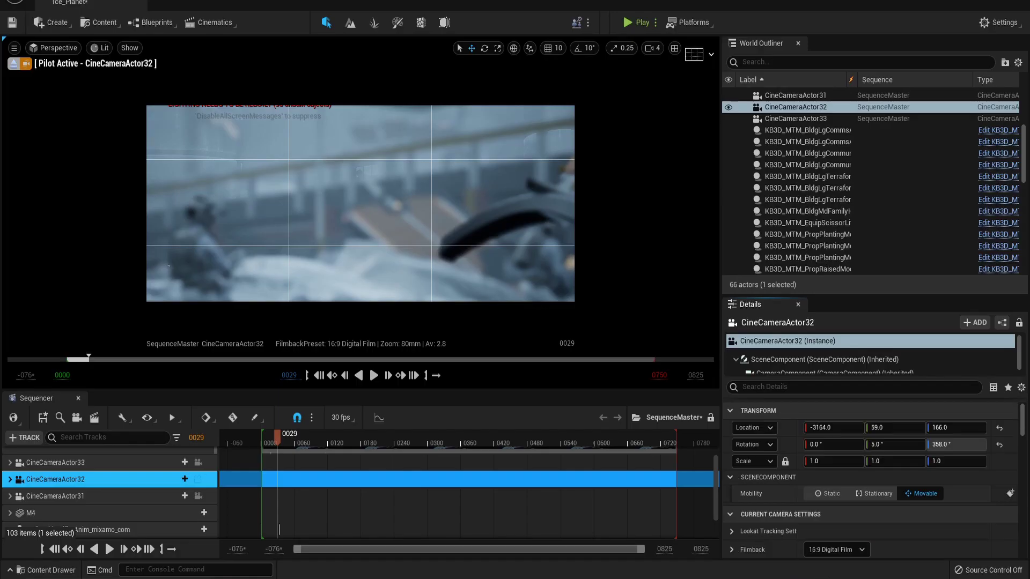
- Reposition CineCameraActor32 by adjusting its location on all three axes around X -3368, Y 80, Z 98
drag(833, 427, 709, 427)
drag(956, 428, 962, 428)
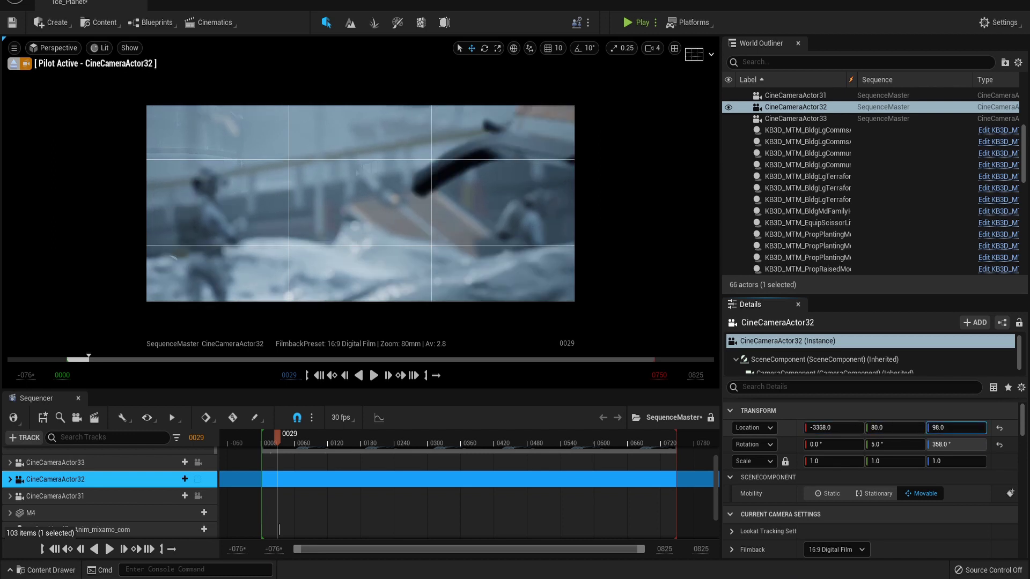
drag(895, 428, 901, 427)
drag(955, 428, 950, 427)
drag(833, 427, 878, 428)
- Adjust CineCameraActor32's lens properties in its sequence track, entering 120.0 for the focal length
click(10, 479)
scroll(91, 494, down, 2)
drag(88, 499, 107, 500)
click(84, 472)
text(120.0)
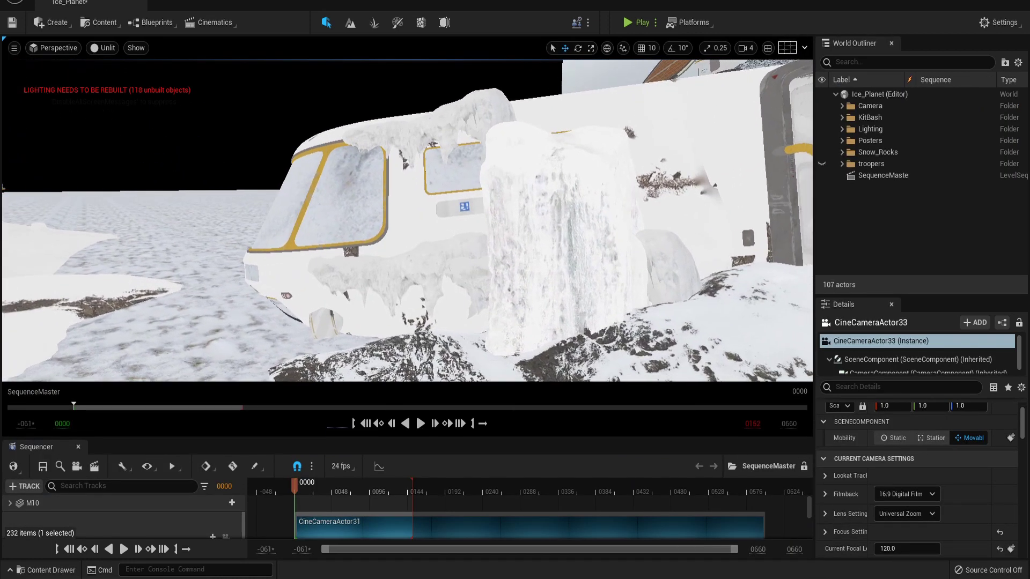
- Rotate and slightly shift the hanging ice cliff mesh above the snowy vehicle's side window
click(408, 279)
drag(408, 279, 410, 269)
click(426, 135)
key(e)
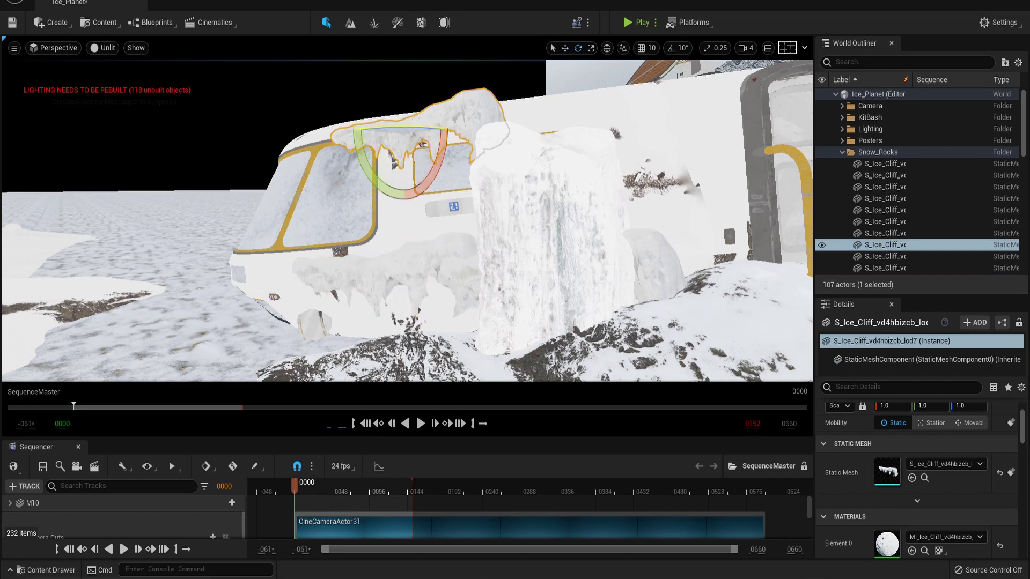
mouse_move(439, 161)
mouse_down()
mouse_move(432, 175)
mouse_move(435, 166)
mouse_up()
key(w)
mouse_move(428, 126)
mouse_down()
mouse_move(453, 127)
mouse_move(428, 127)
mouse_up()
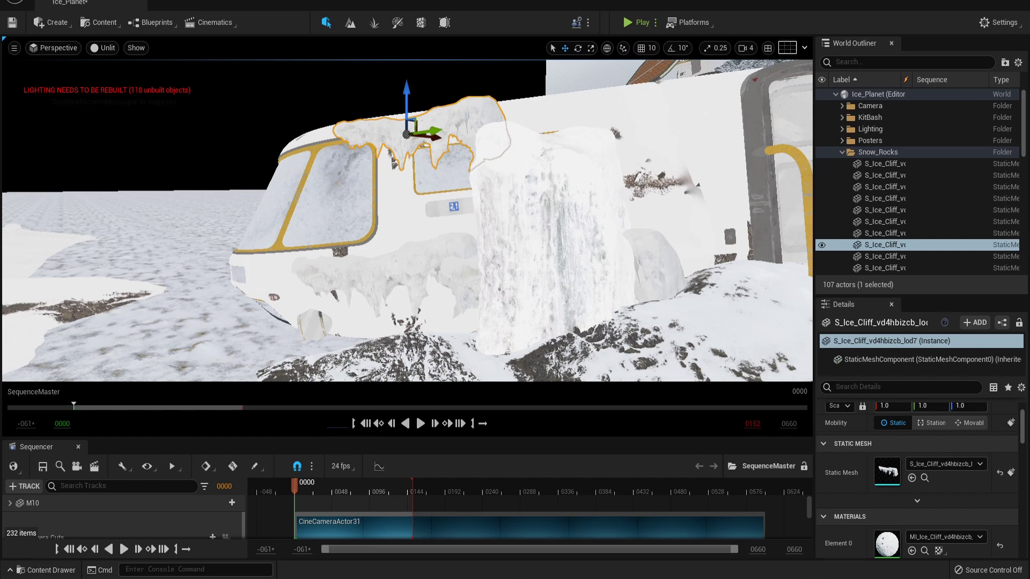
- Try moving the tall ice cliff against the vehicle's side and undo the move
click(561, 357)
drag(562, 357, 584, 344)
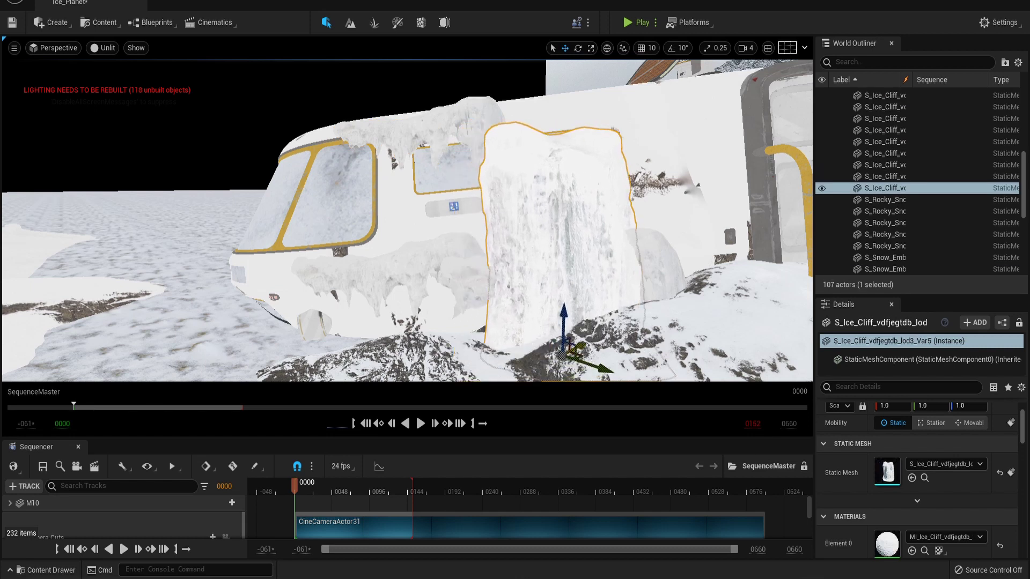
key(ctrl+z)
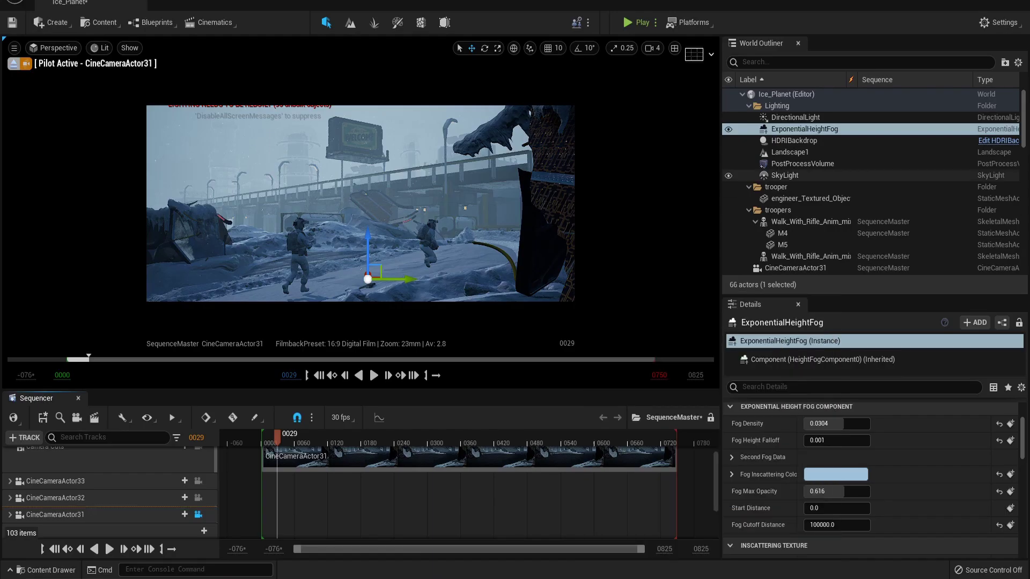
- Check the SkyLight's effect by toggling its visibility, and find its recapture setting with the filter "reca"
click(785, 176)
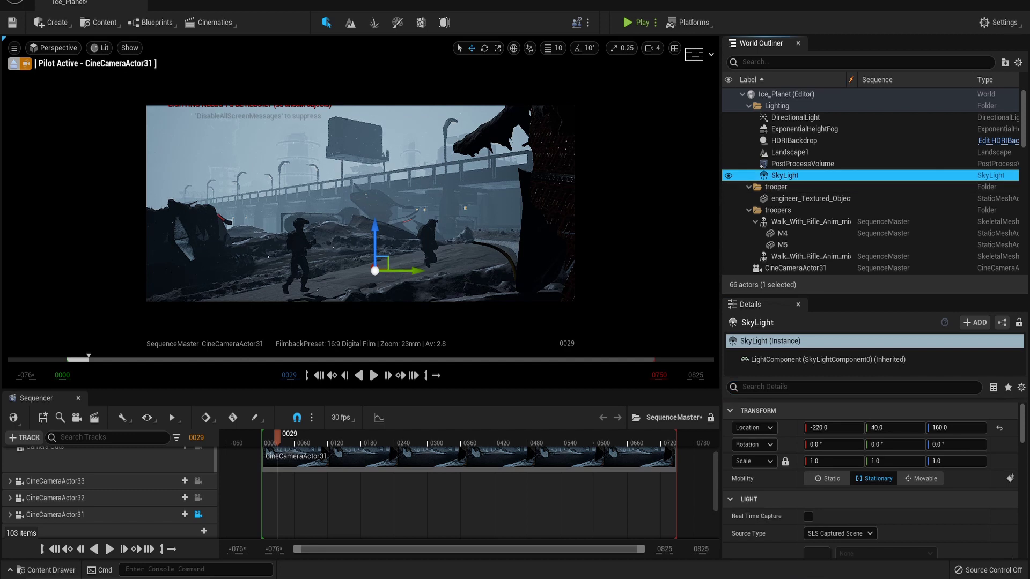
click(729, 175)
click(794, 140)
click(784, 175)
click(764, 387)
text(reca)
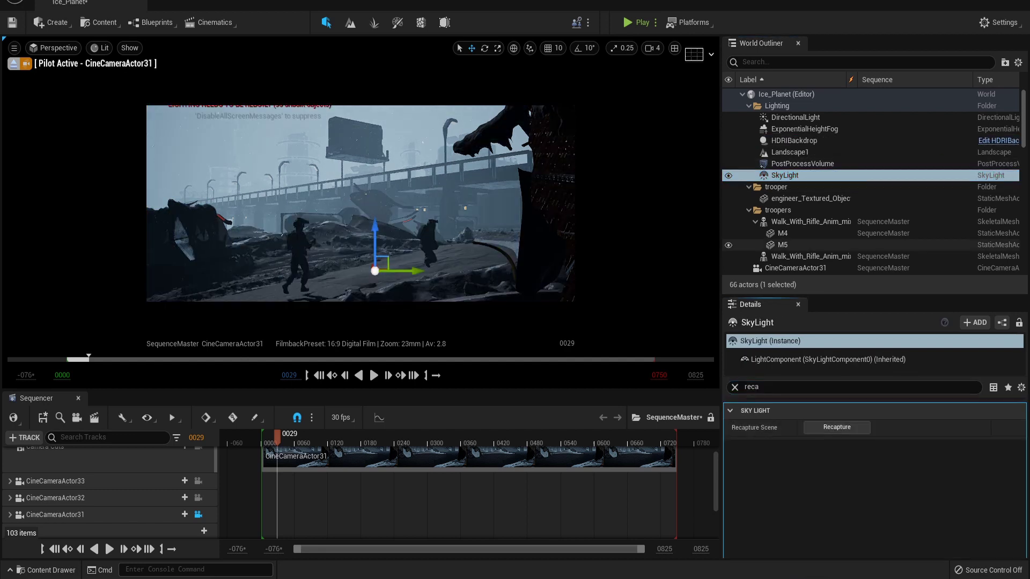
- Clear the property filter and lower the ExponentialHeightFog's fog density to 0.0204
click(783, 141)
click(804, 129)
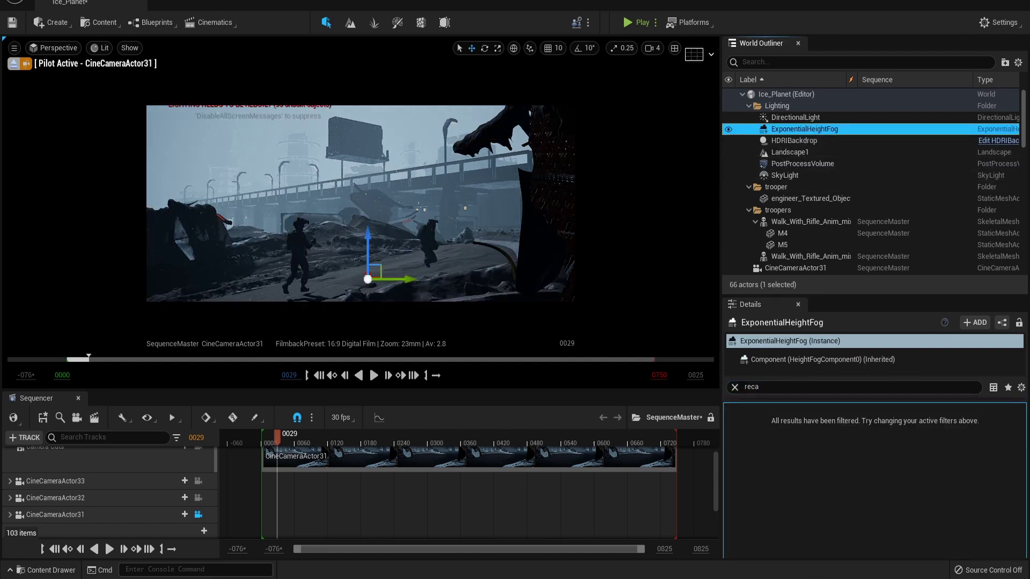
click(734, 386)
scroll(858, 478, down, 1)
drag(848, 461, 830, 461)
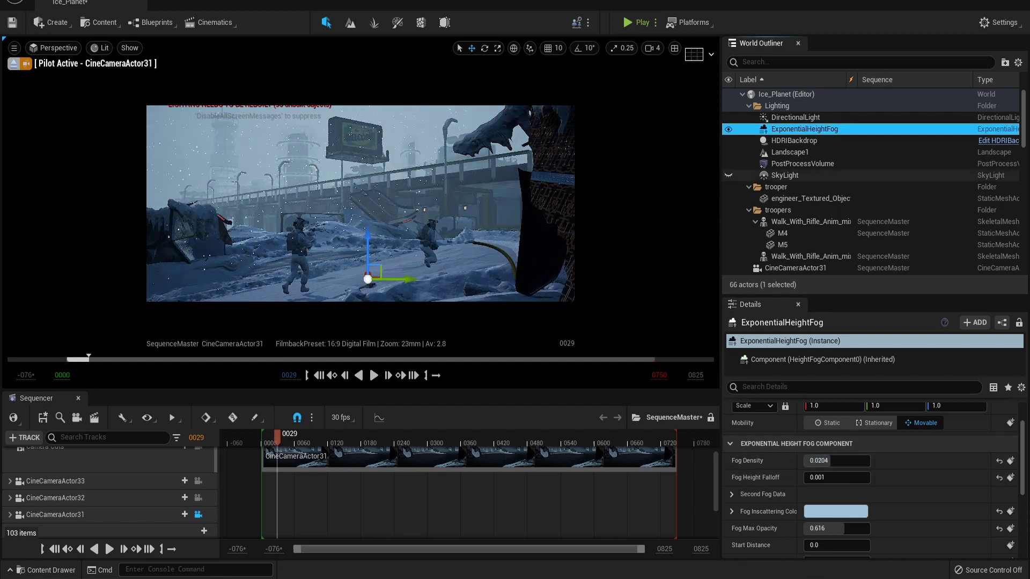
- Find the SkyLight's recapture option with the filter "reca" and recapture the scene
click(784, 176)
click(764, 386)
text(reca)
click(836, 427)
- Turn off the letterbox mask in the viewport's composition overlays and save the scene
click(694, 55)
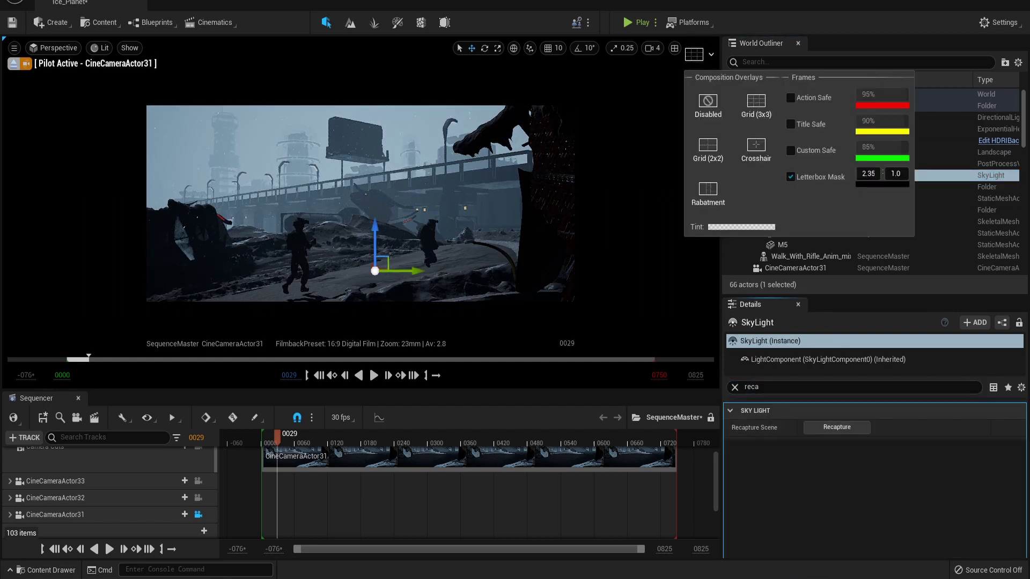
click(788, 175)
key(ctrl+s)
- Repeat the SkyLight recapture and clear the property filter
click(836, 427)
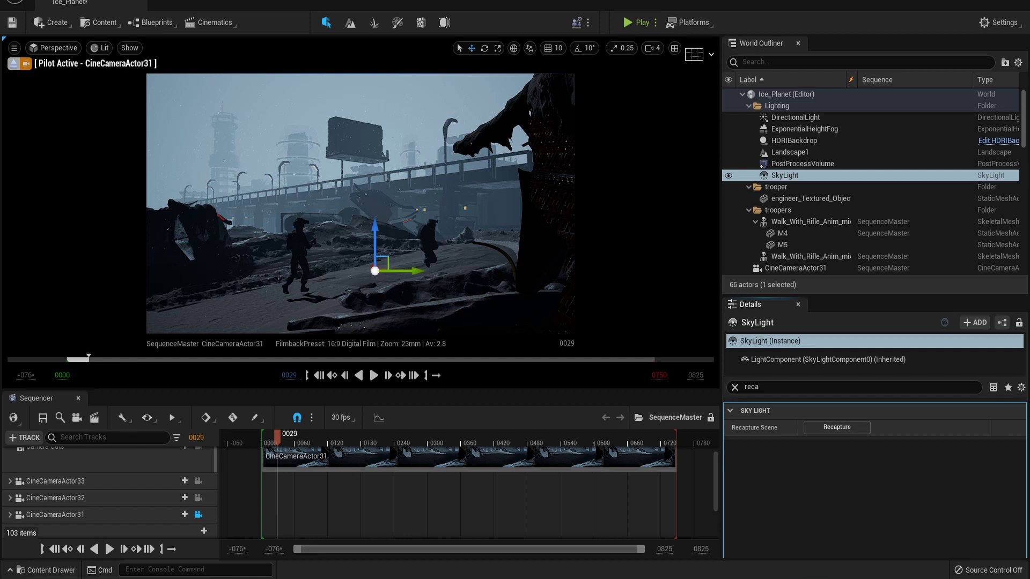
click(735, 386)
click(785, 175)
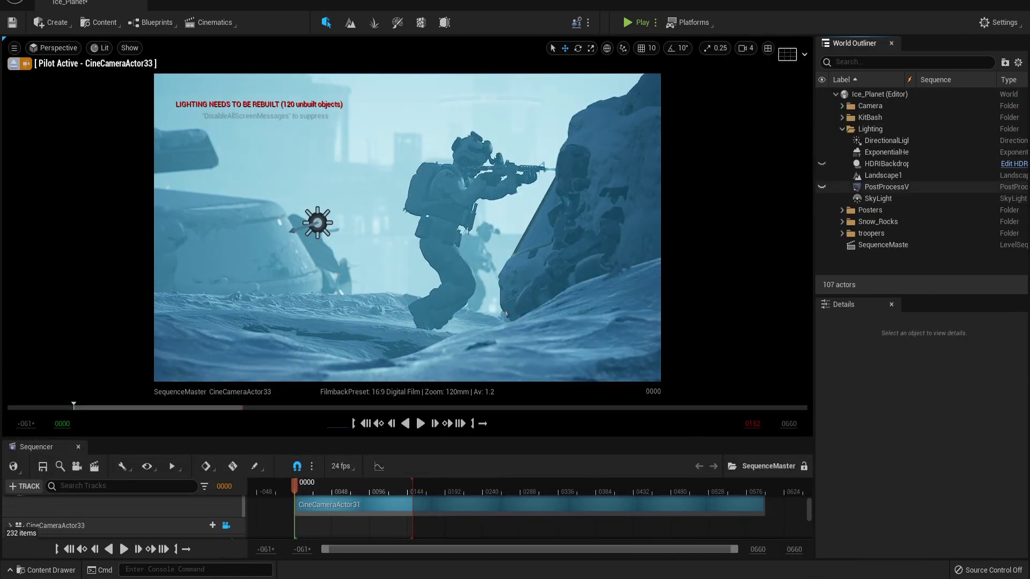
- Select the PostProcessVolume and hide the DirectionalLight, ExponentialHeightFog, Landscape1 and SkyLight
click(882, 187)
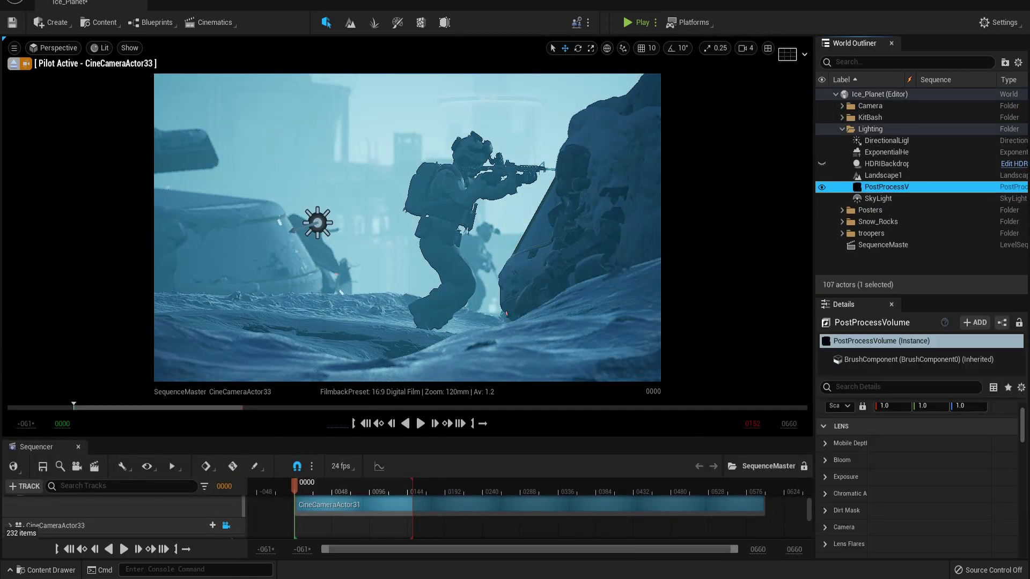
click(822, 140)
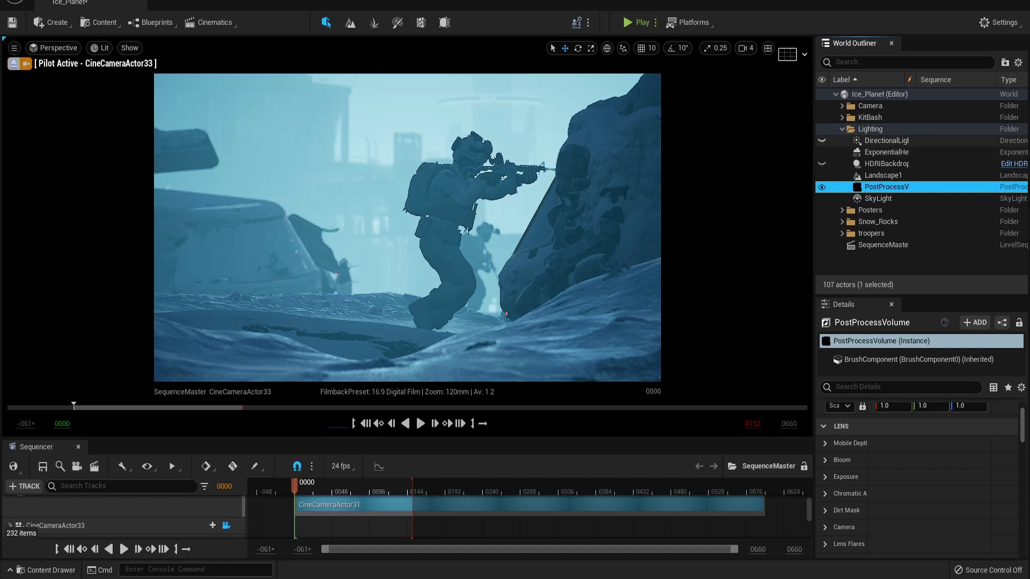
click(821, 152)
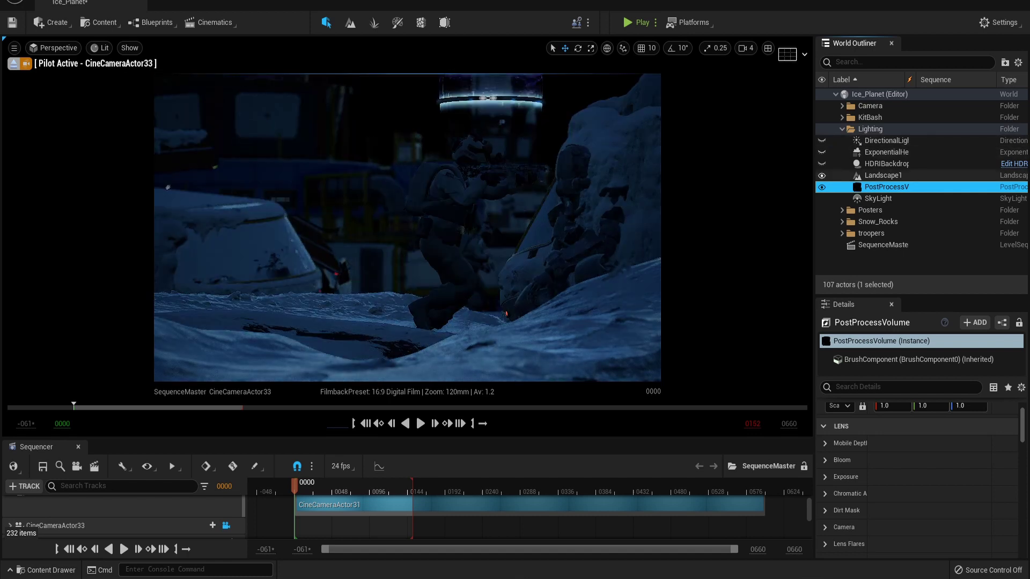
click(821, 198)
- Examine the PostProcessVolume's Infinite Extent option and its exposure settings using the filters "bound" and "expo"
click(902, 386)
text(bound)
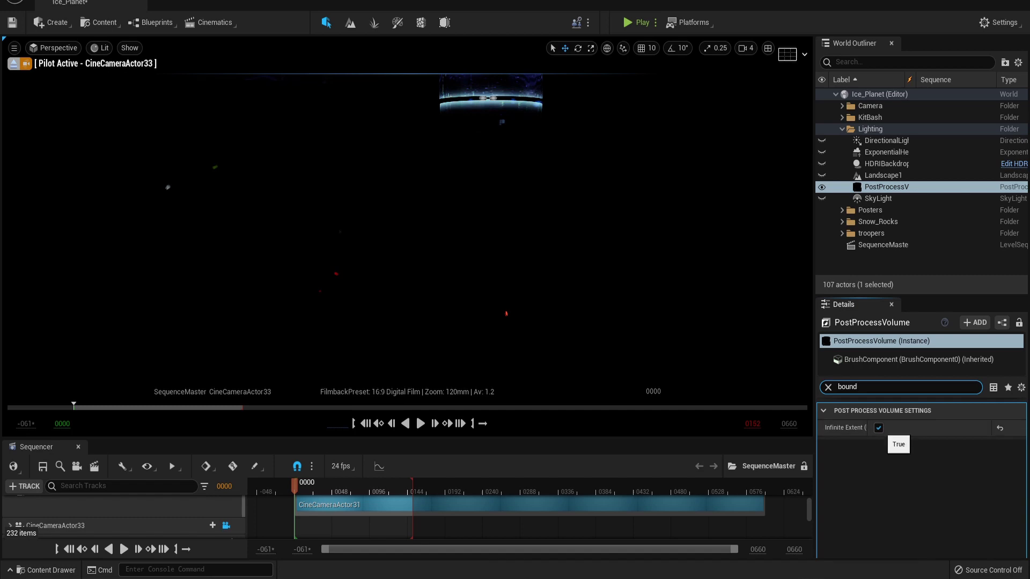
click(829, 387)
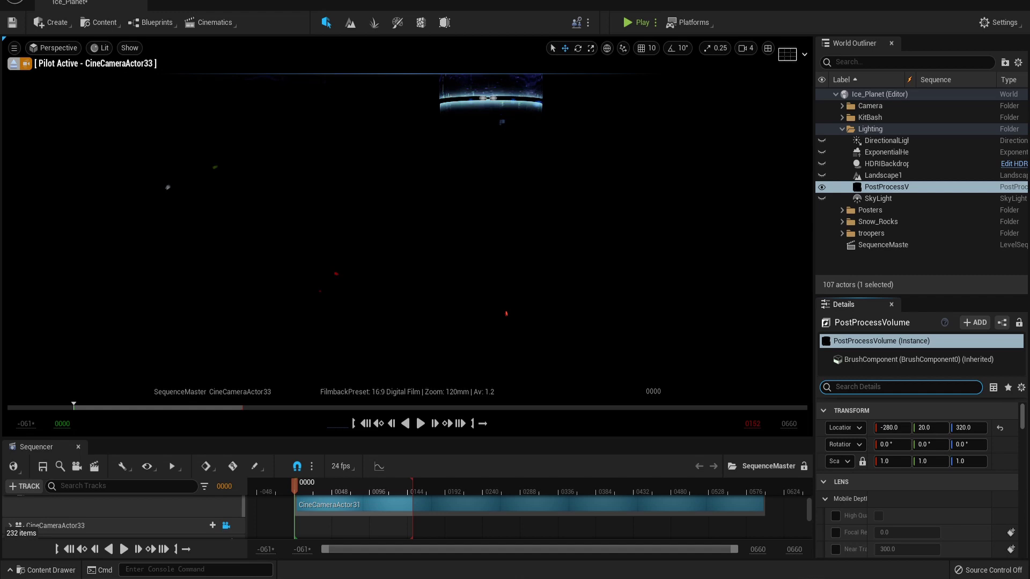
text(expo)
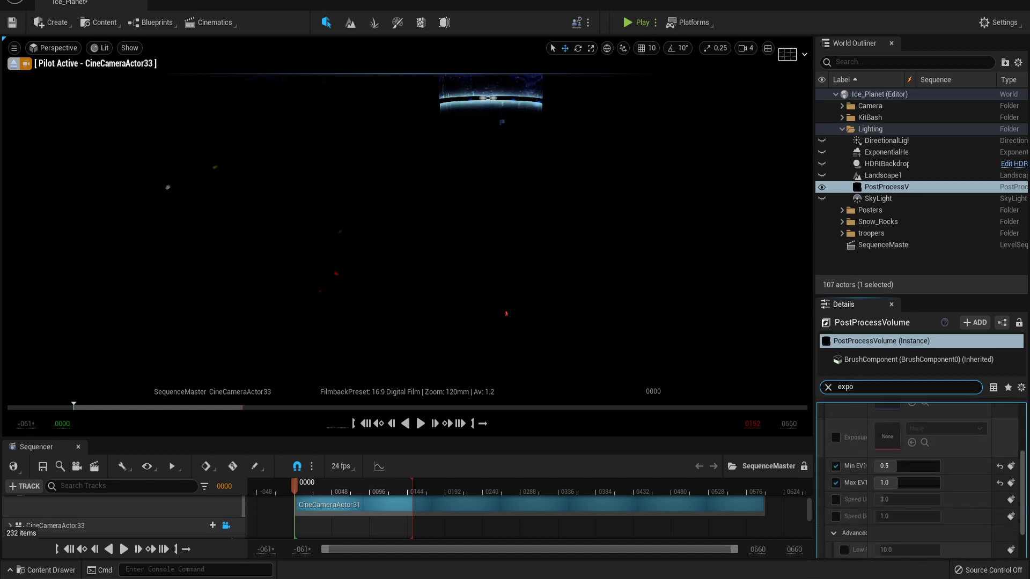
scroll(890, 485, up, 3)
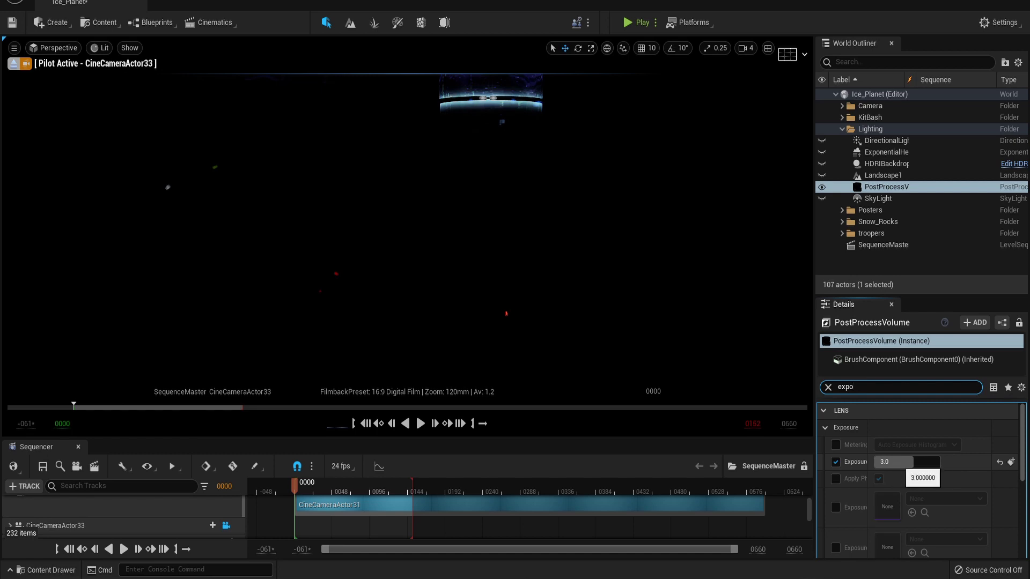
click(829, 386)
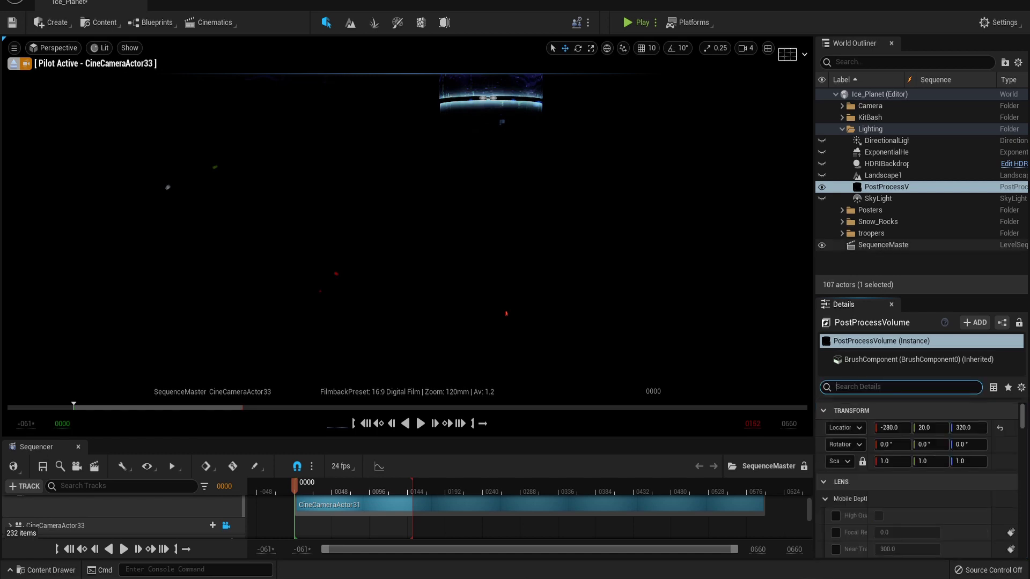
- Unhide and select the SkyLight, and give it the SLS Specified Cubemap source type with the daylight cubemap
click(892, 198)
scroll(917, 482, down, 3)
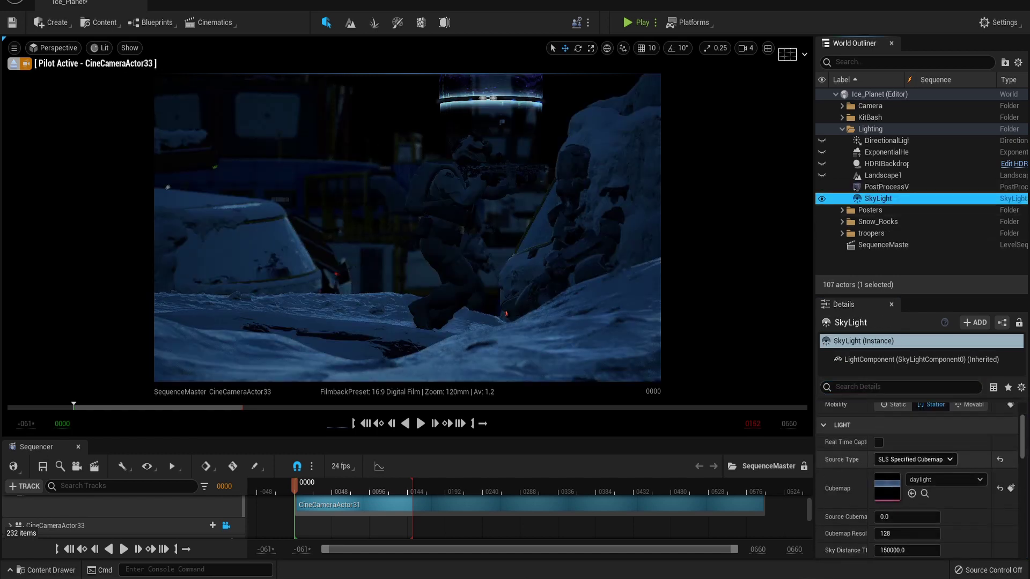
click(914, 459)
click(914, 482)
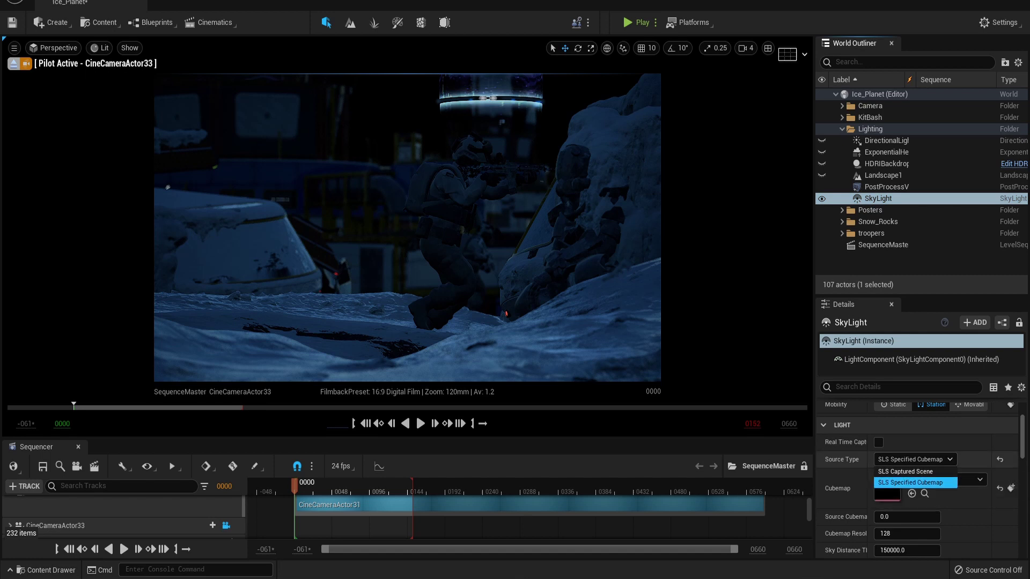
click(944, 479)
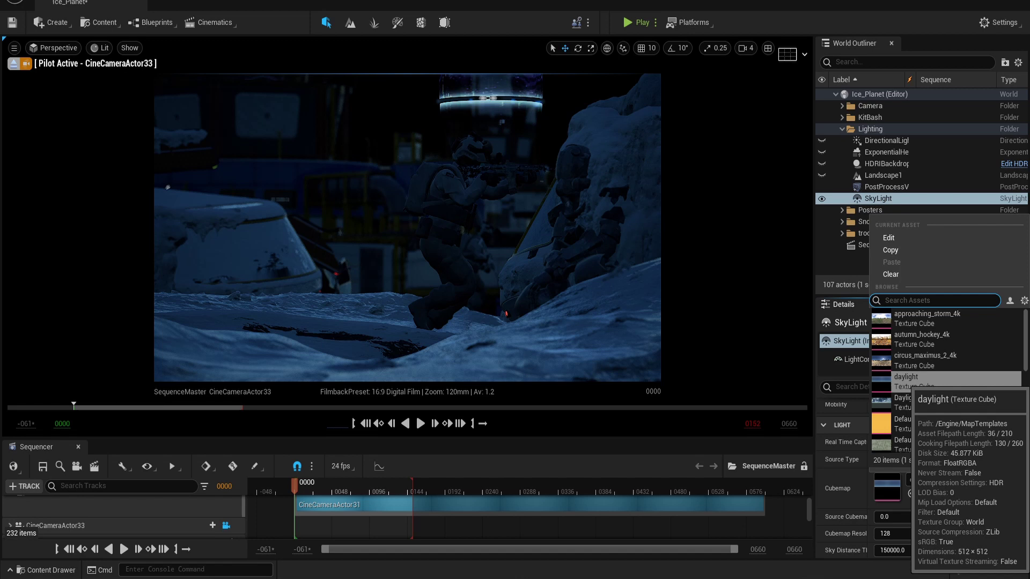
click(911, 378)
- Compare SkyLight intensity scales of 0.2, 1 and 0.15, ending with 0.15
scroll(912, 482, down, 3)
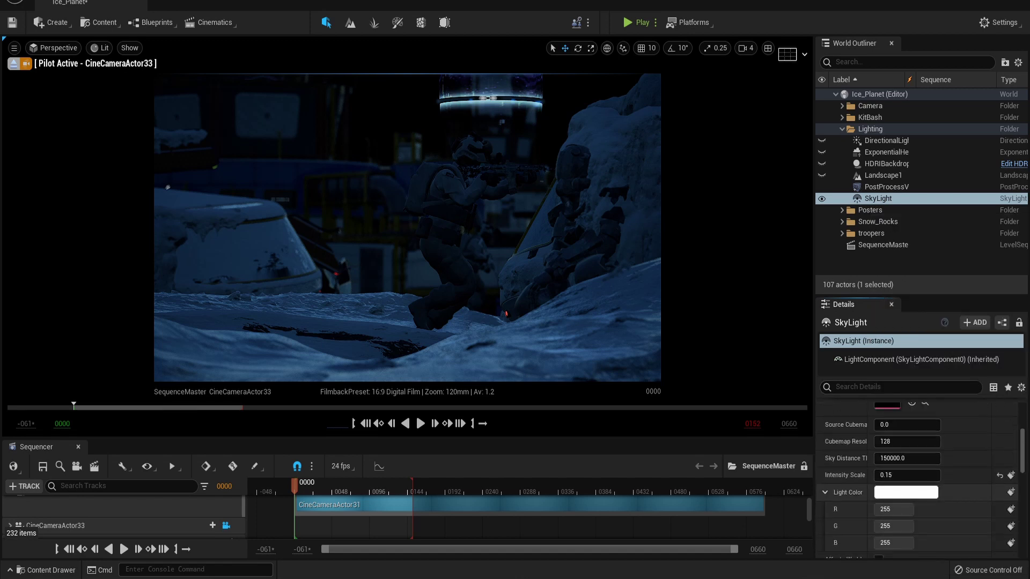
text(0.2)
key(Return)
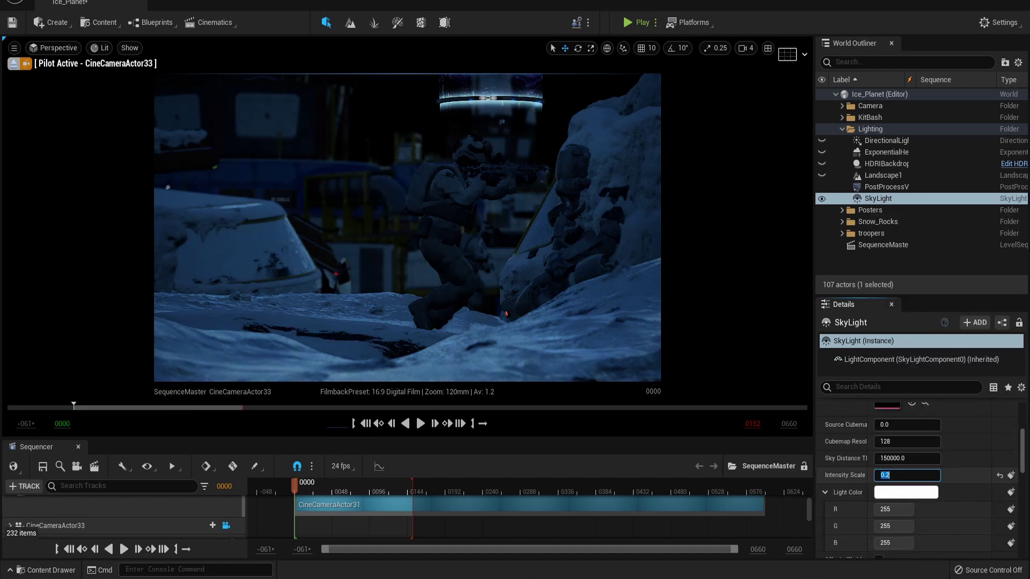
text(1)
key(Return)
text(0.15)
key(Return)
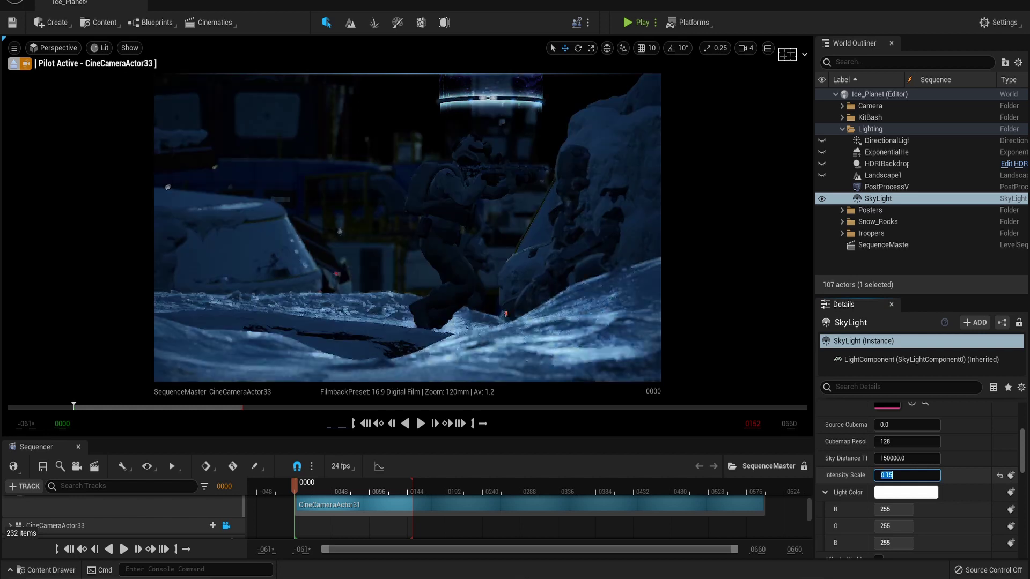
text(0.2)
key(Return)
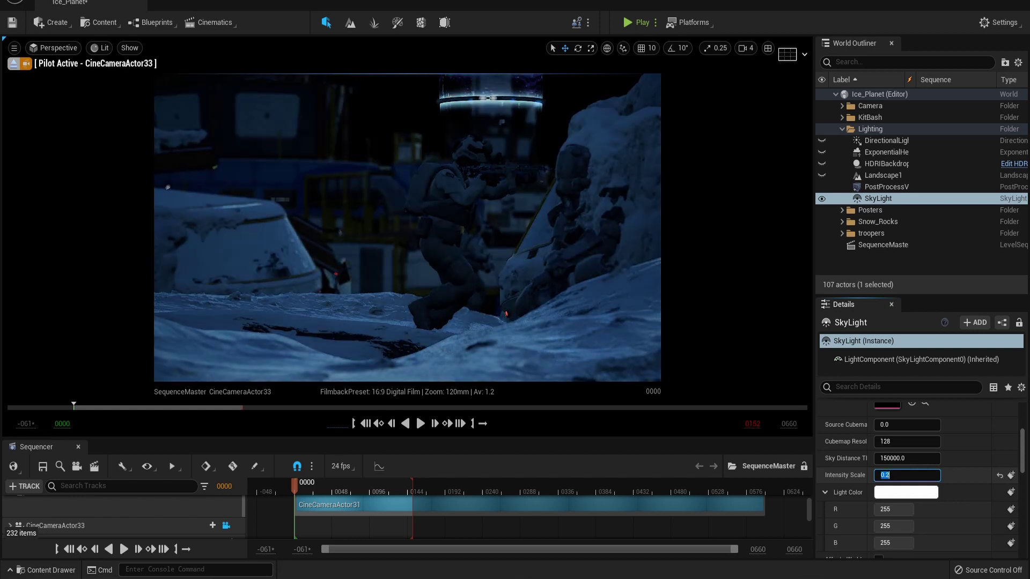
text(0.15)
key(Return)
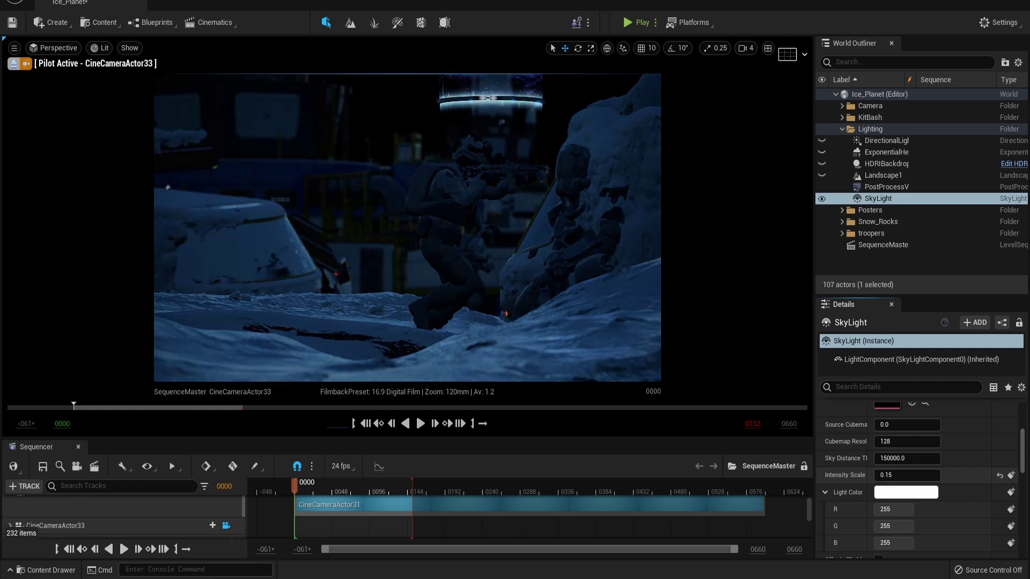
- Unhide the ExponentialHeightFog, Landscape1 and DirectionalLight, and select the DirectionalLight to show its properties
scroll(921, 480, up, 5)
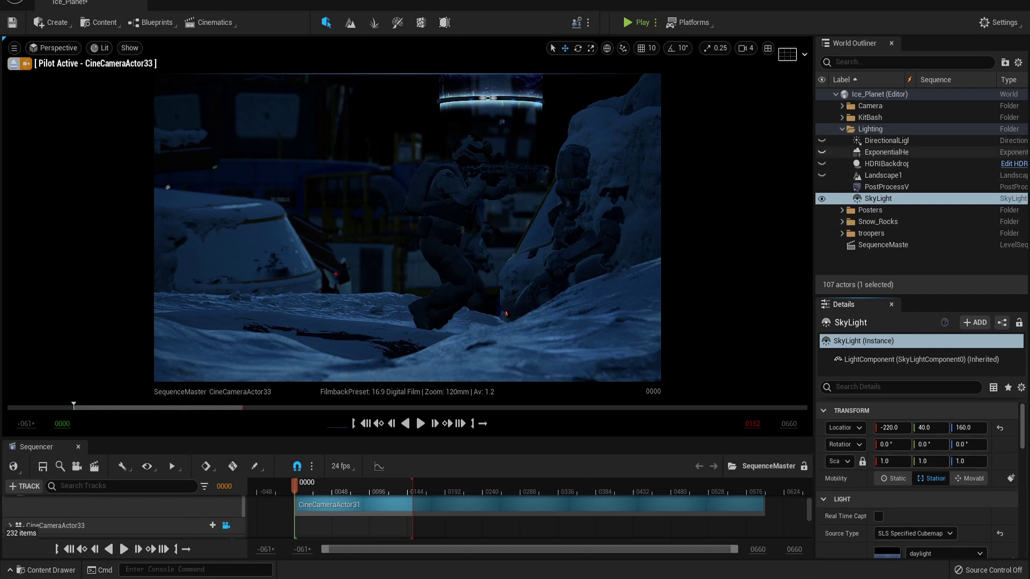
click(821, 152)
click(853, 152)
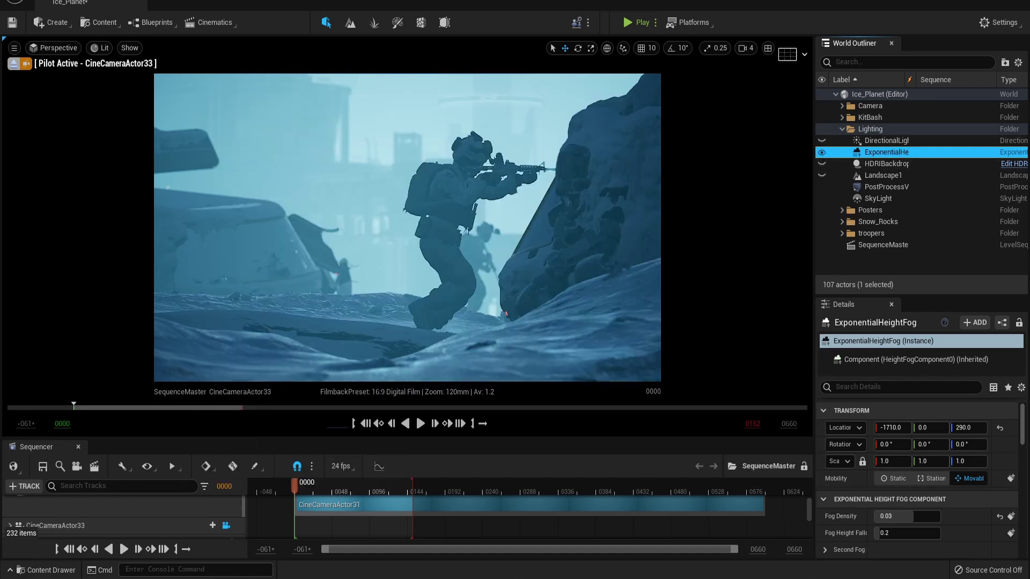
click(885, 141)
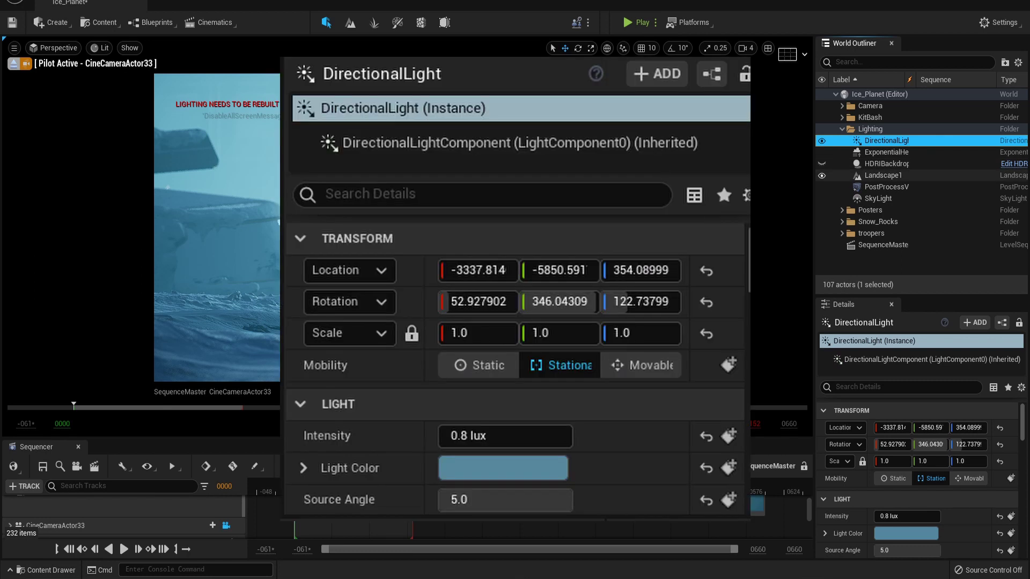
- Collapse the Lighting folder and set the high resolution screenshot options to a size multiplier of 4.0 with buffer visualization targets included
click(821, 164)
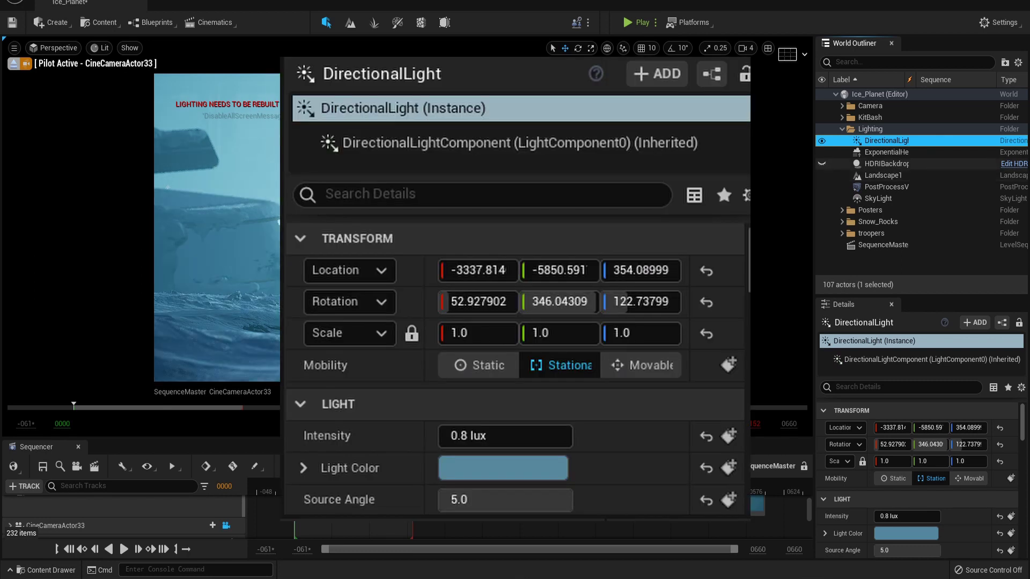
click(842, 129)
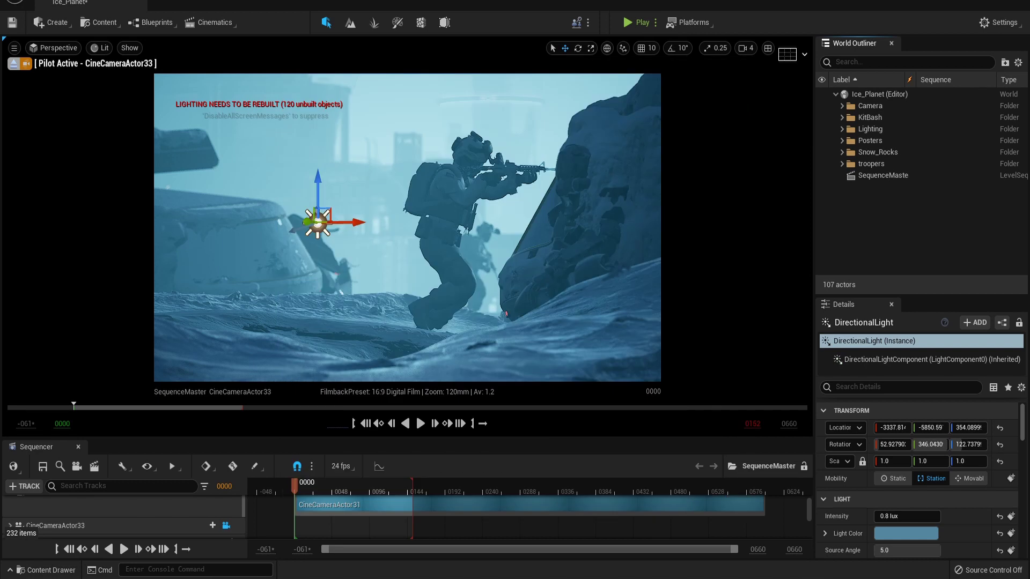
click(14, 48)
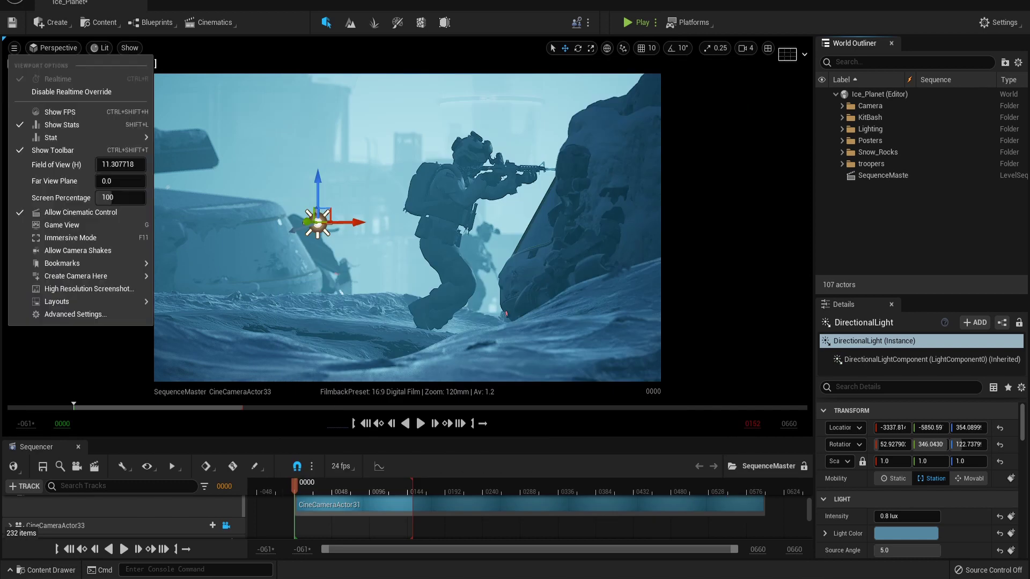
click(89, 288)
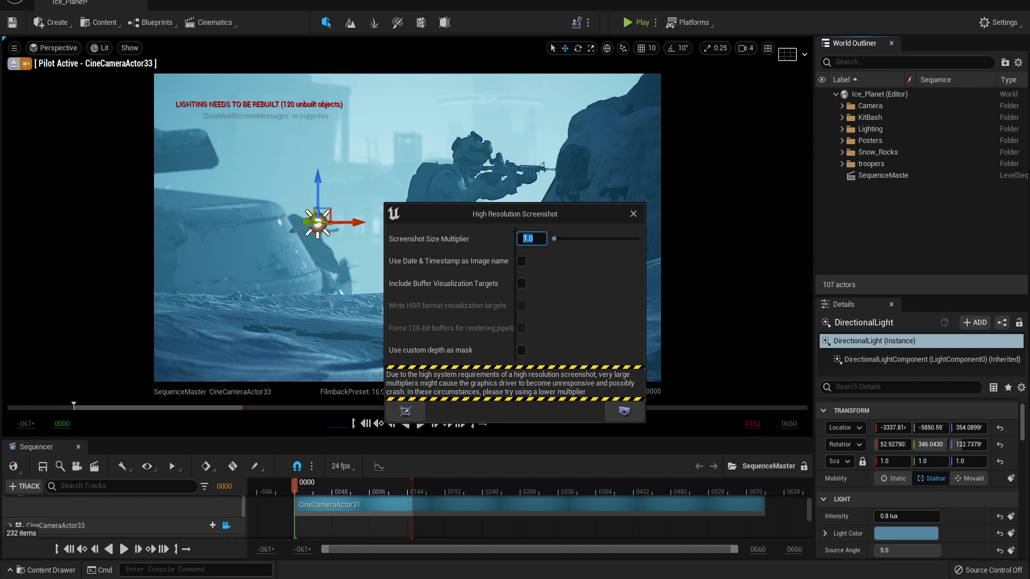
key(Return)
click(521, 283)
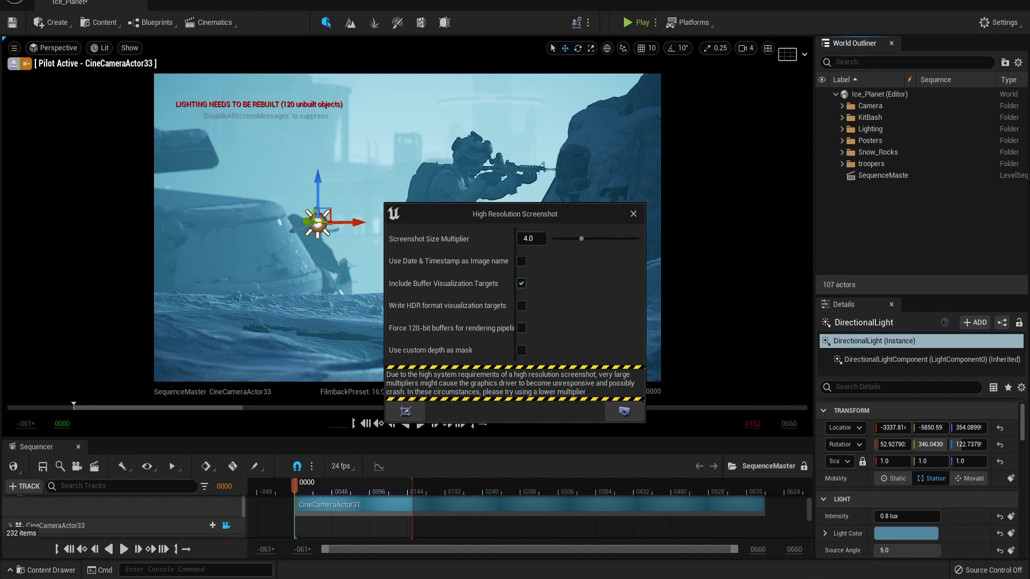
click(633, 214)
- Check the editor's engine scalability settings
click(998, 22)
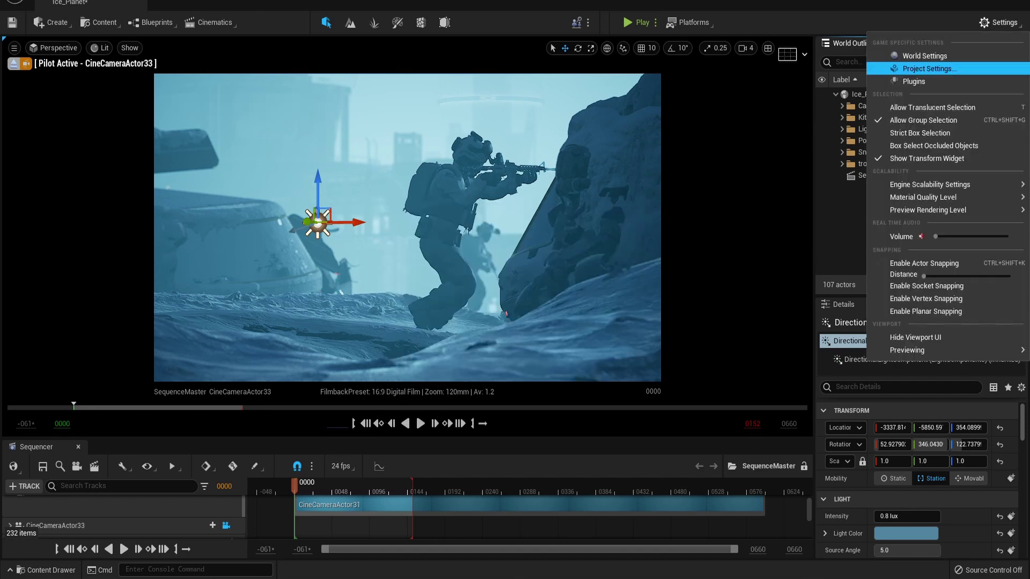
mouse_move(917, 184)
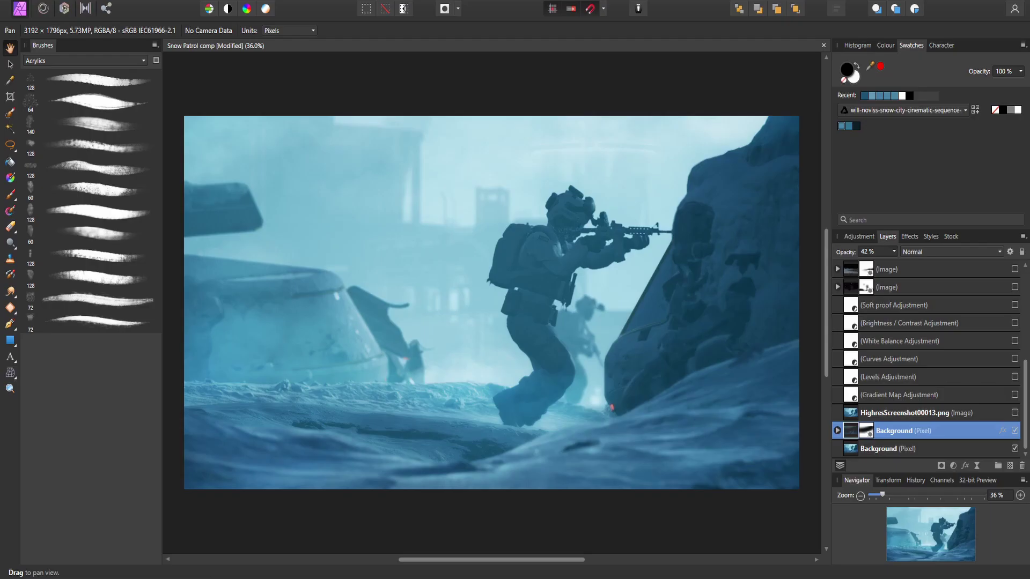
- Switch to the Snow Patrol comp in Affinity Photo and deselect the masked Background layer
drag(575, 364, 530, 353)
ctrl+scroll(550, 348, down, 1)
ctrl+scroll(513, 348, up, 1)
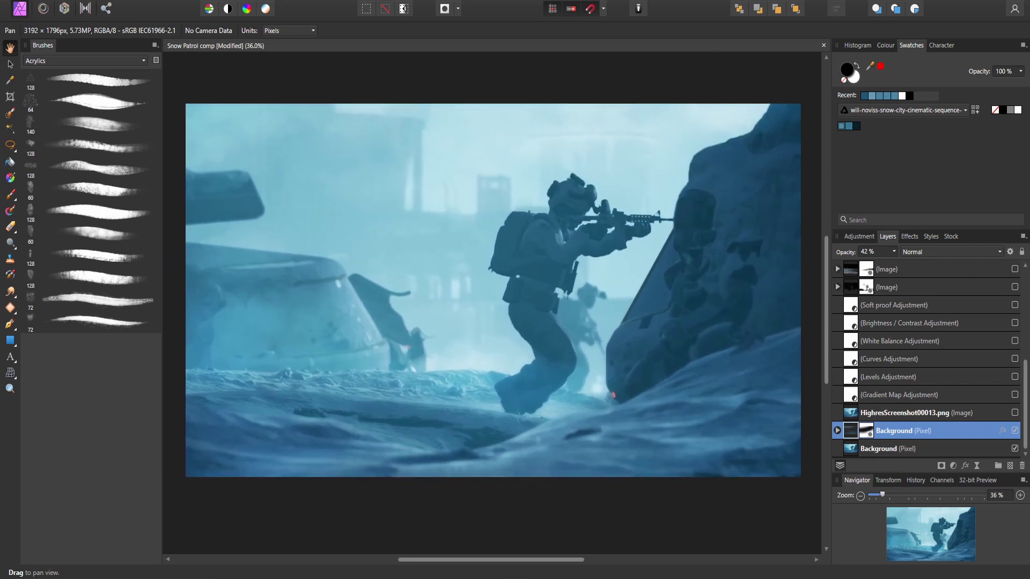
key(v)
key(ctrl+d)
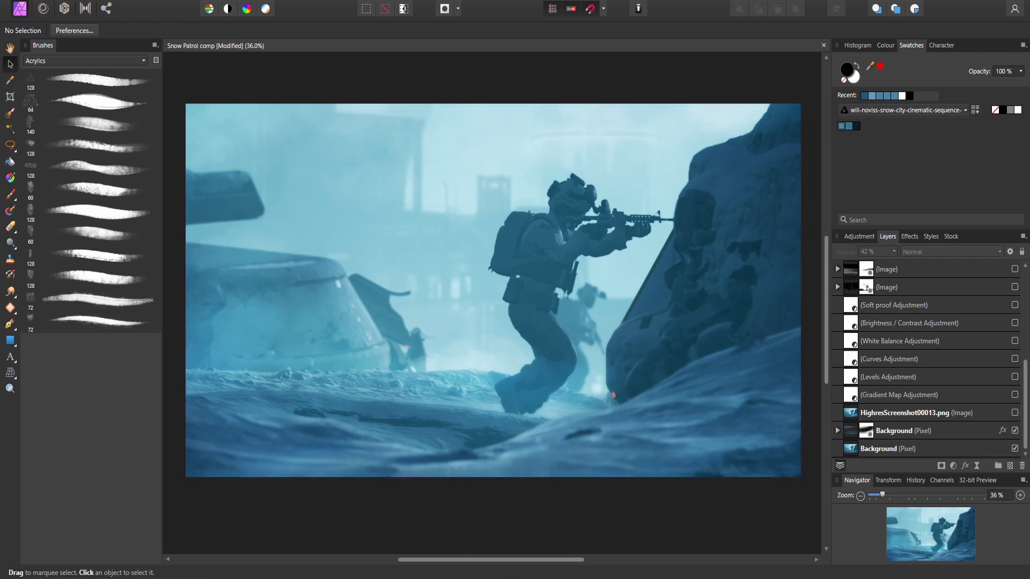
- Compare the image with and without the Gradient Map, Levels, Curves, White Balance, Brightness / Contrast and Soft proof adjustments
click(1014, 394)
click(1014, 377)
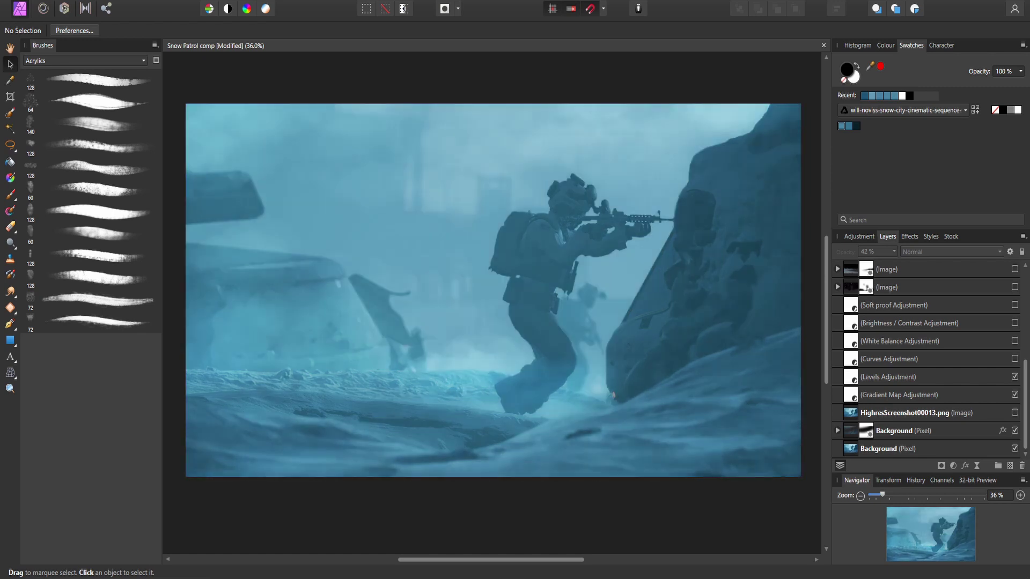
click(1015, 358)
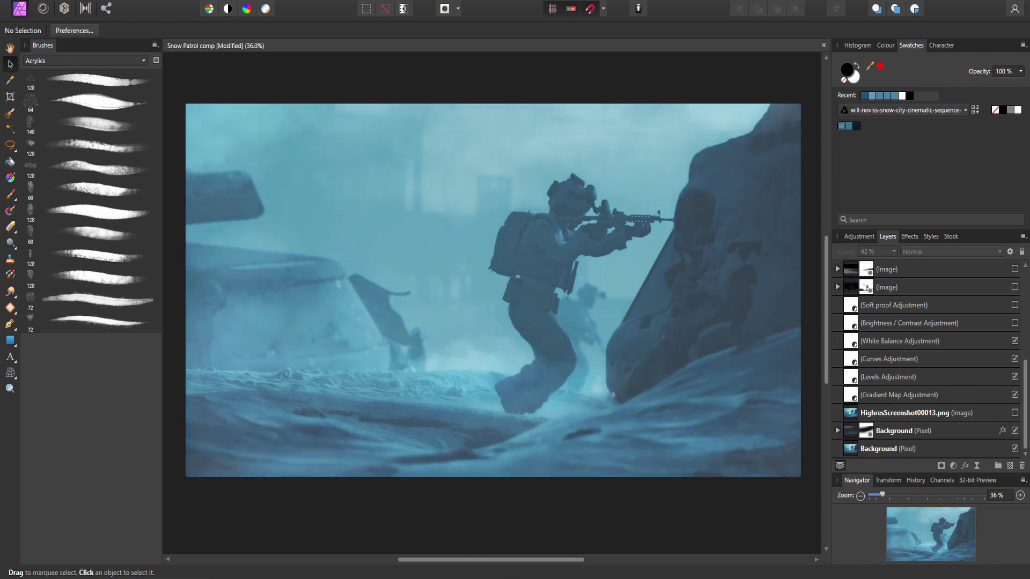
click(1014, 305)
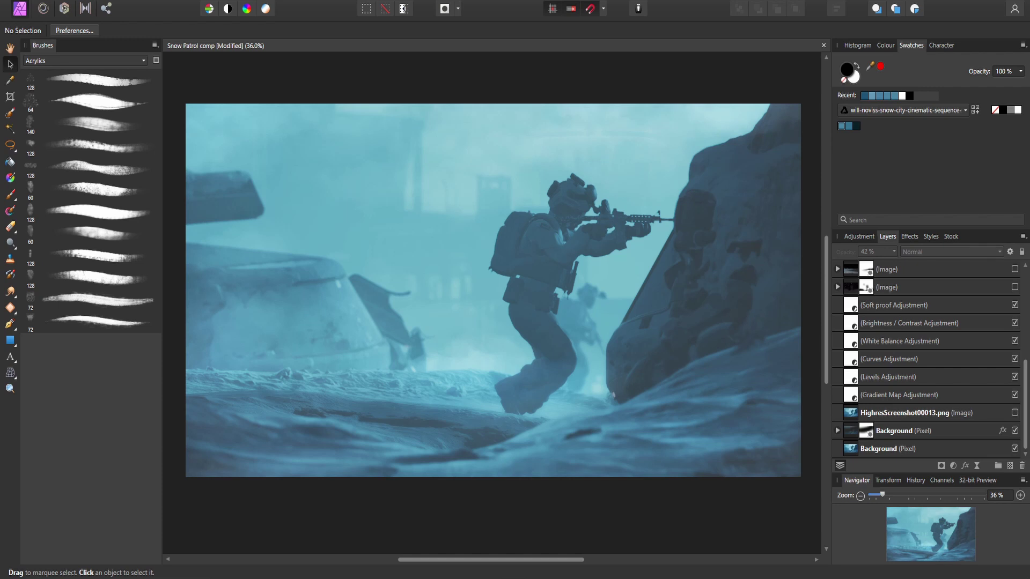
click(1014, 323)
click(1014, 340)
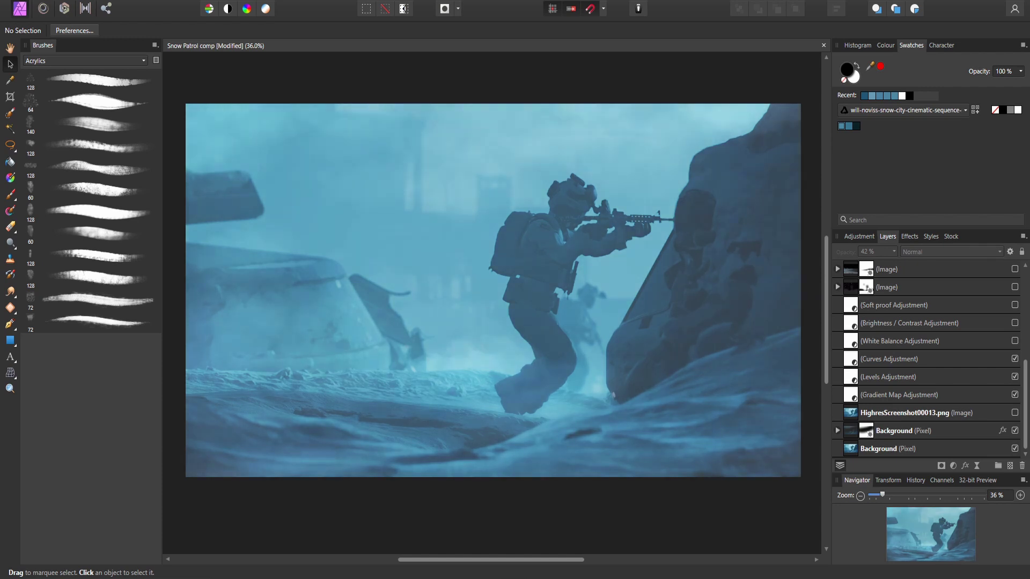
click(1014, 376)
click(1014, 395)
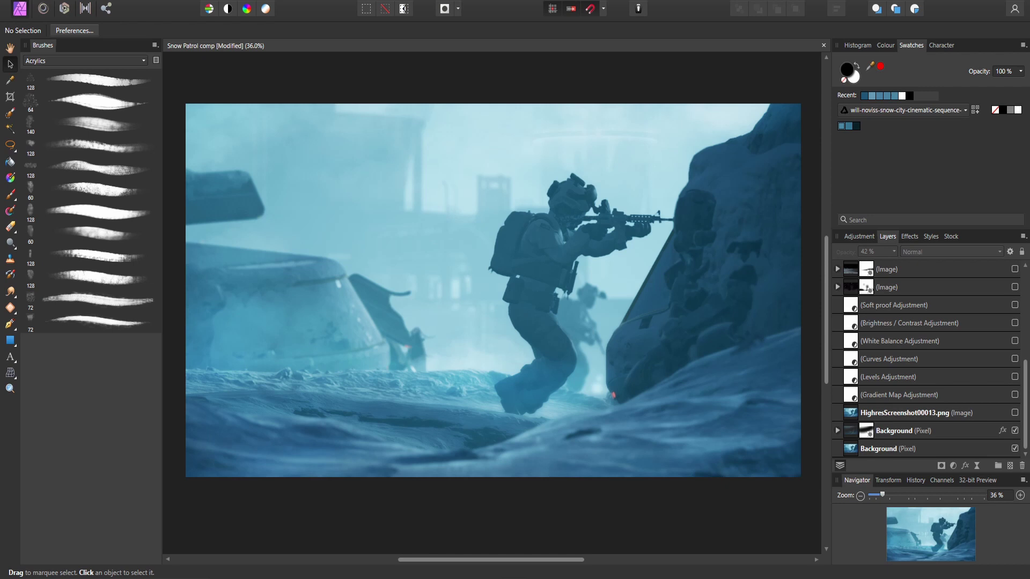
- Show the Gradient Map and Levels adjustments, and raise the Levels black level slightly
click(1014, 395)
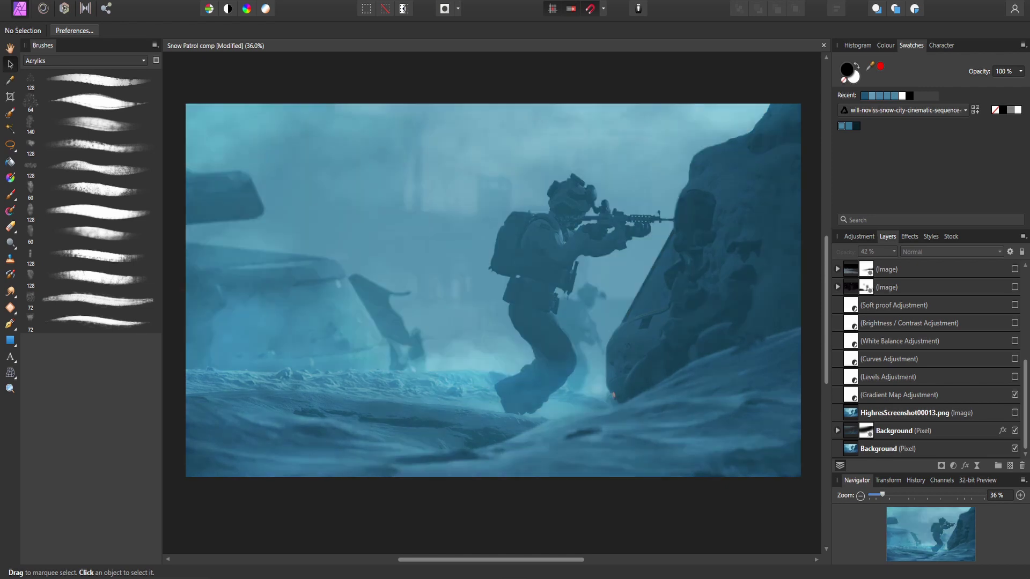
click(1013, 376)
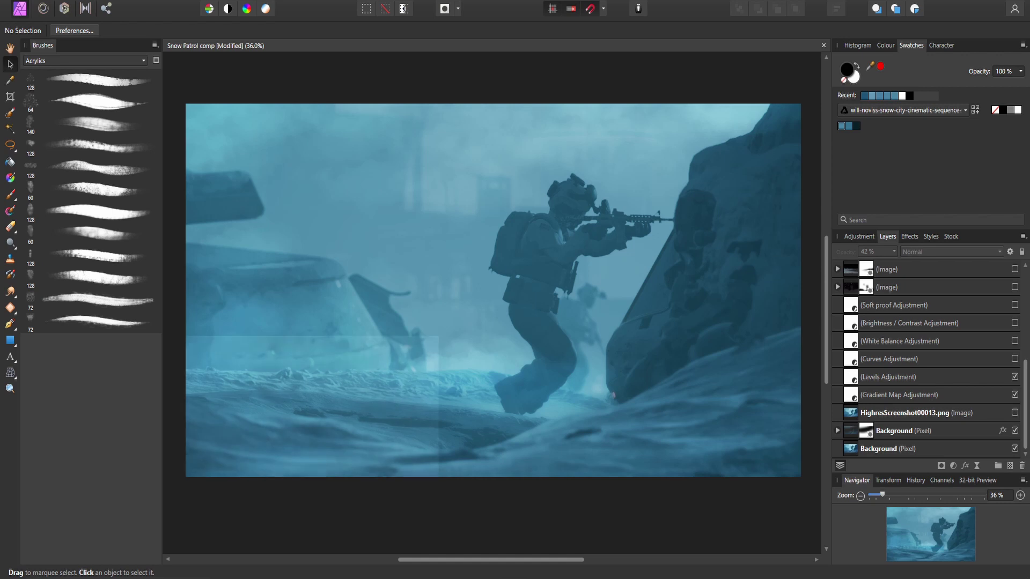
click(854, 378)
double_click(851, 377)
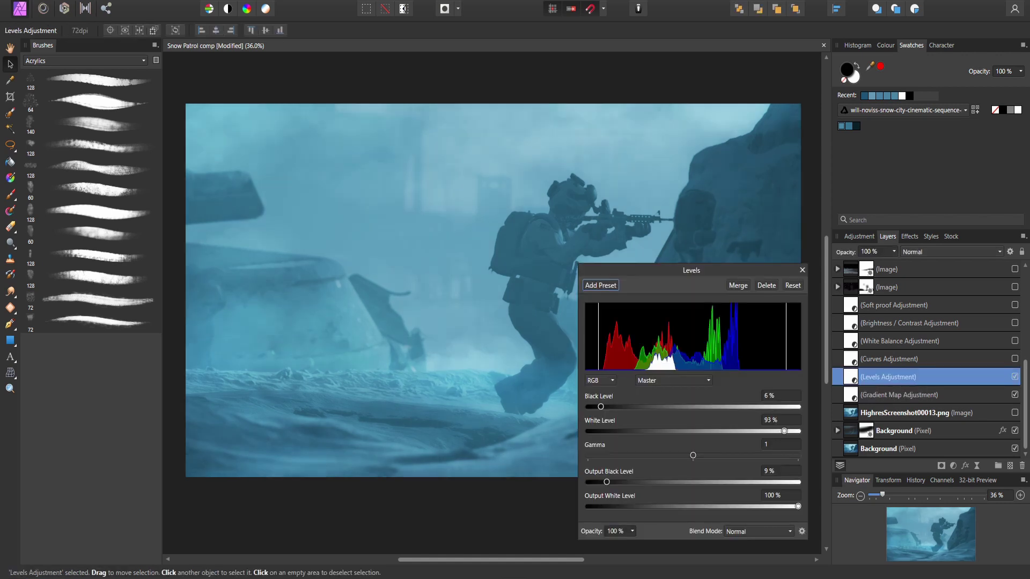
drag(601, 406, 605, 407)
- Fine-tune the Curves adjustment's S-curve at its shadow and highlight endpoints
double_click(851, 359)
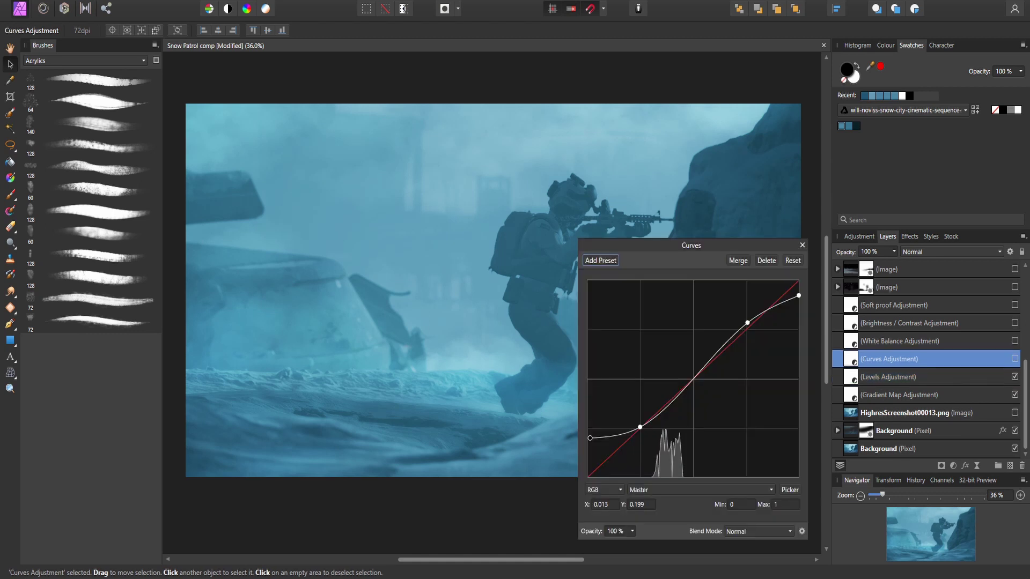
click(640, 427)
drag(590, 439, 587, 435)
drag(799, 295, 799, 302)
click(802, 245)
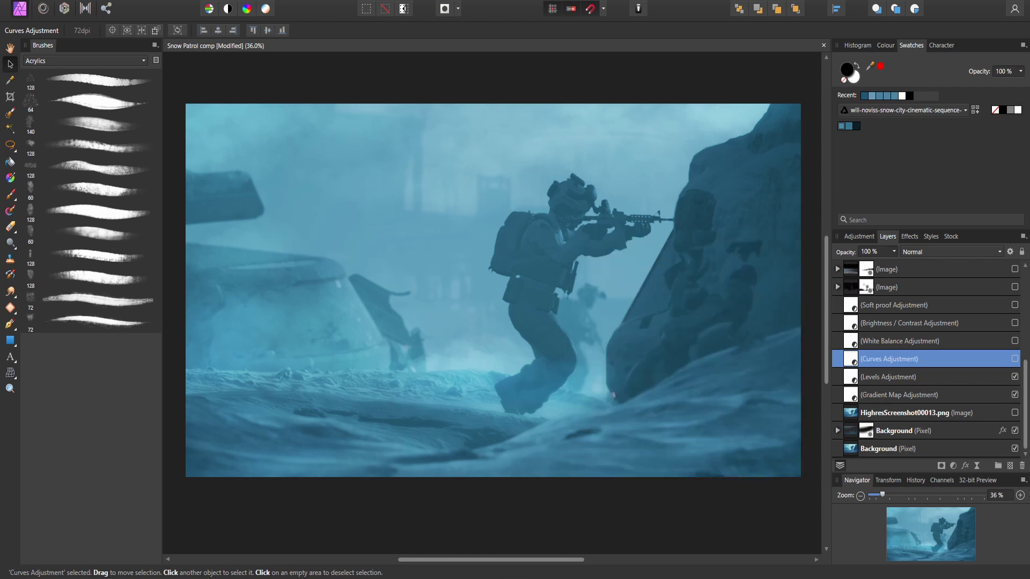
- Examine the settings of the Brightness / Contrast and Soft proof adjustments
double_click(851, 322)
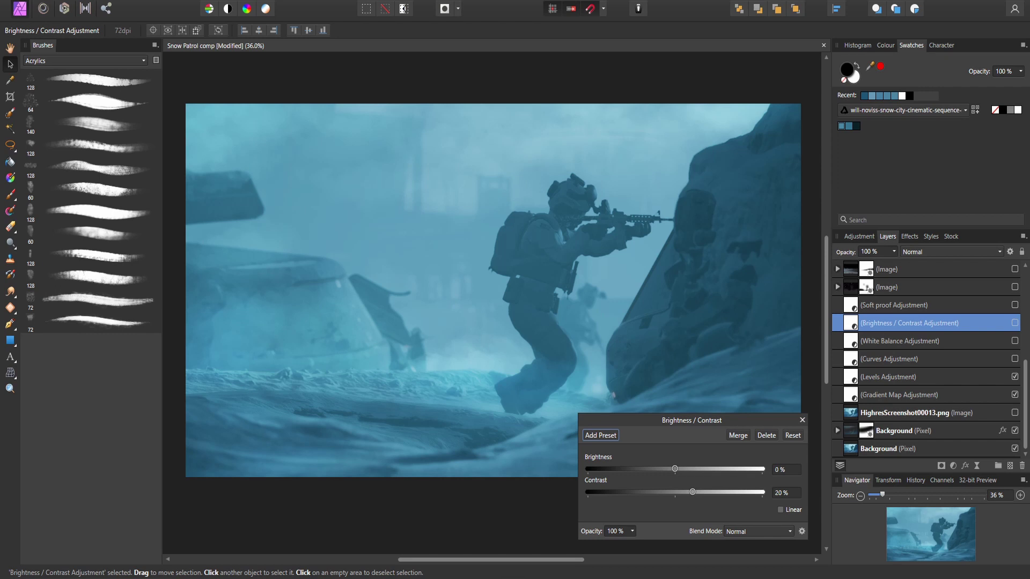
double_click(850, 305)
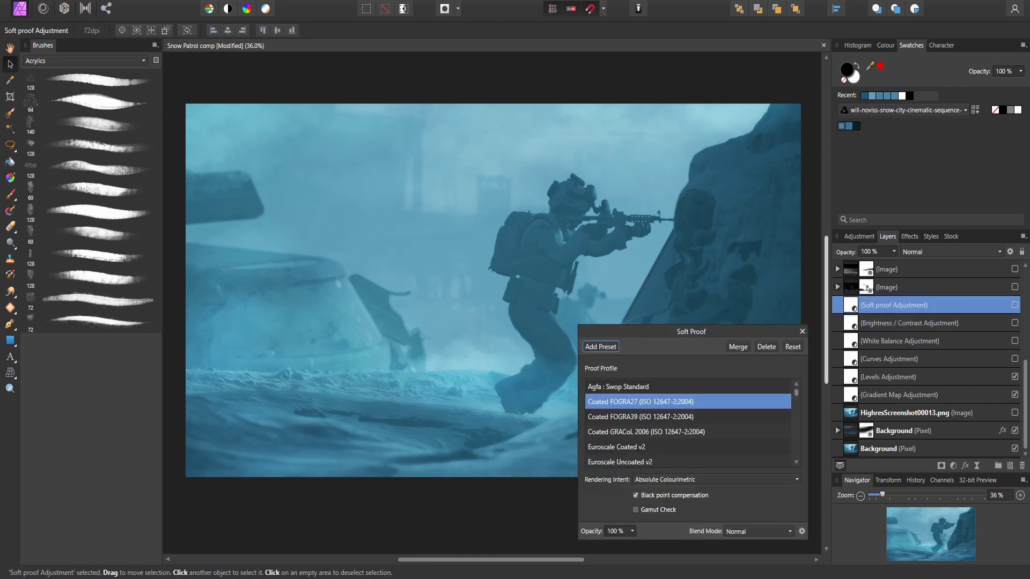
click(802, 331)
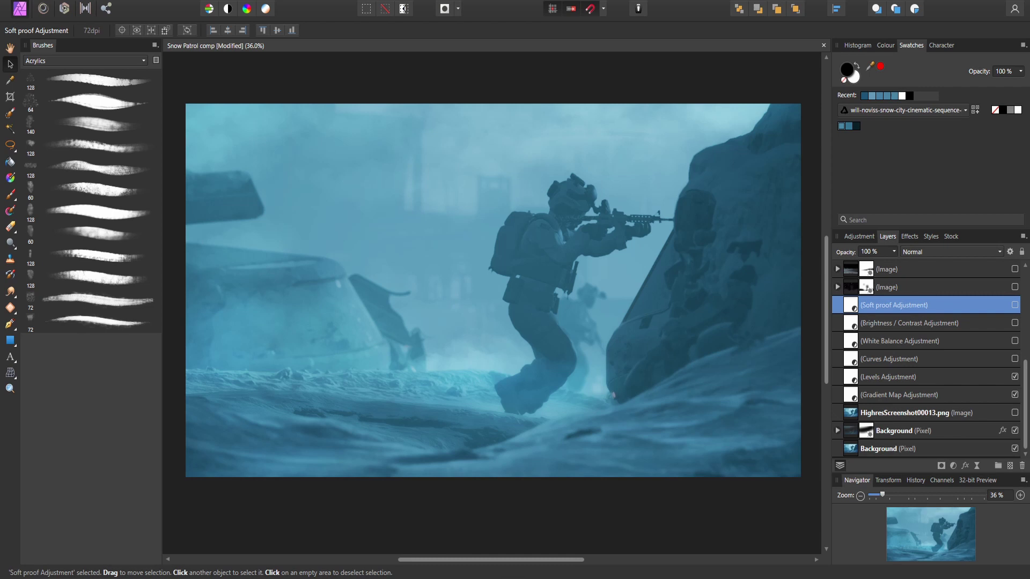
- Show the two masked snow image layers in Screen blend mode and the two Pixel layers above them
click(1015, 287)
click(934, 287)
click(951, 252)
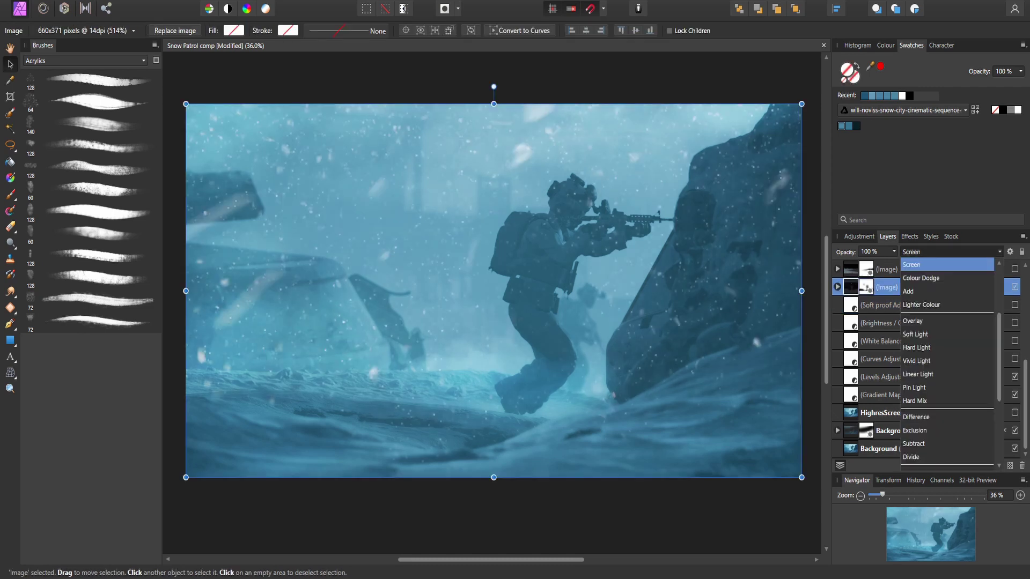
key(Escape)
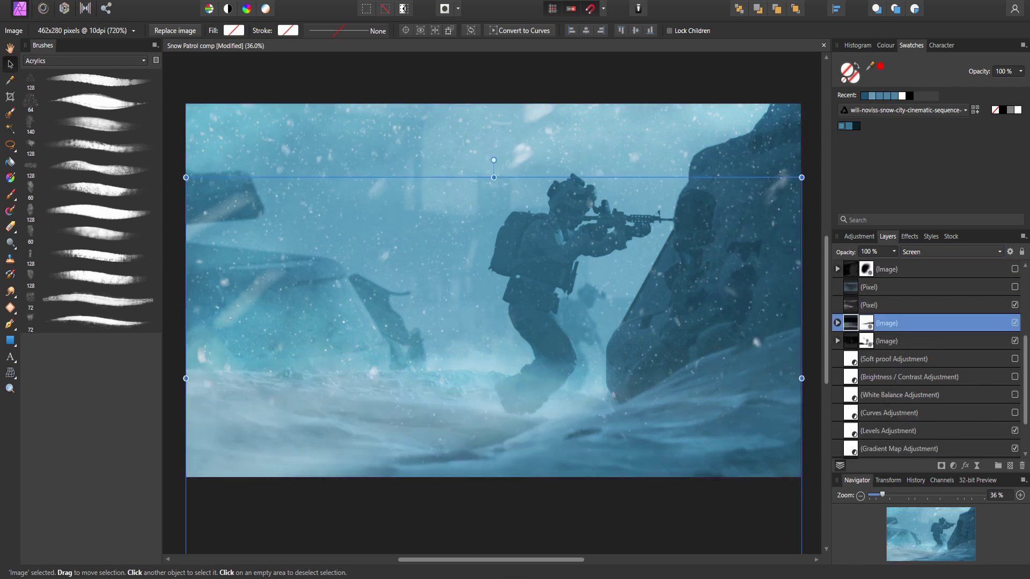
click(1014, 287)
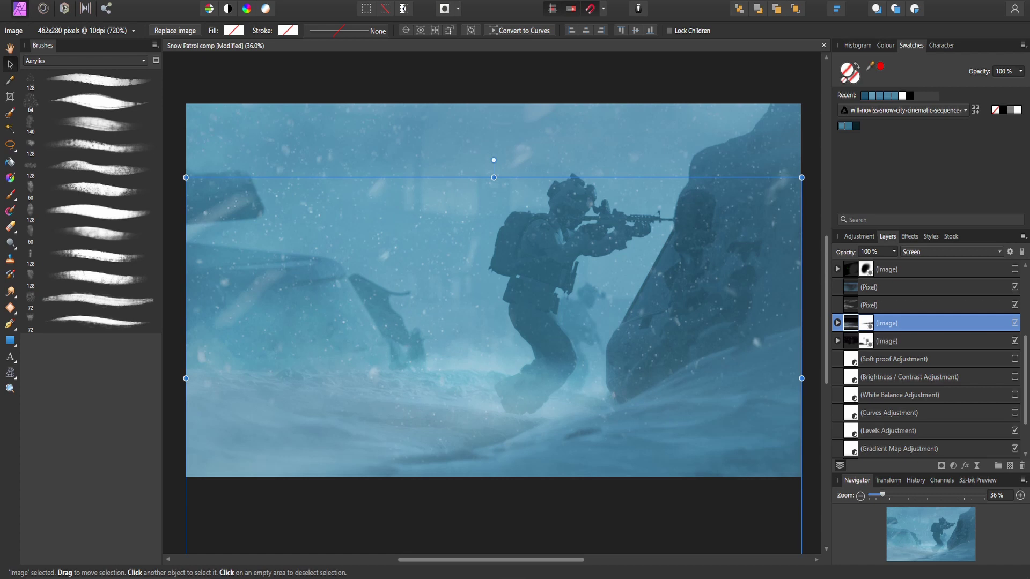
- Choose the soft 512 px brush from the Basic brush category for the Paint Brush tool
click(14, 199)
click(84, 60)
click(38, 86)
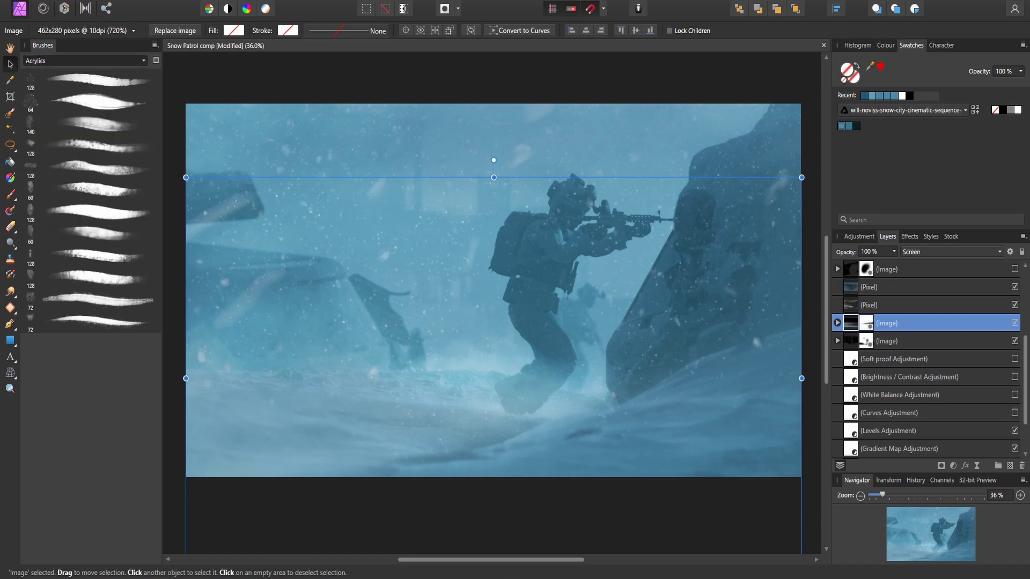
click(90, 519)
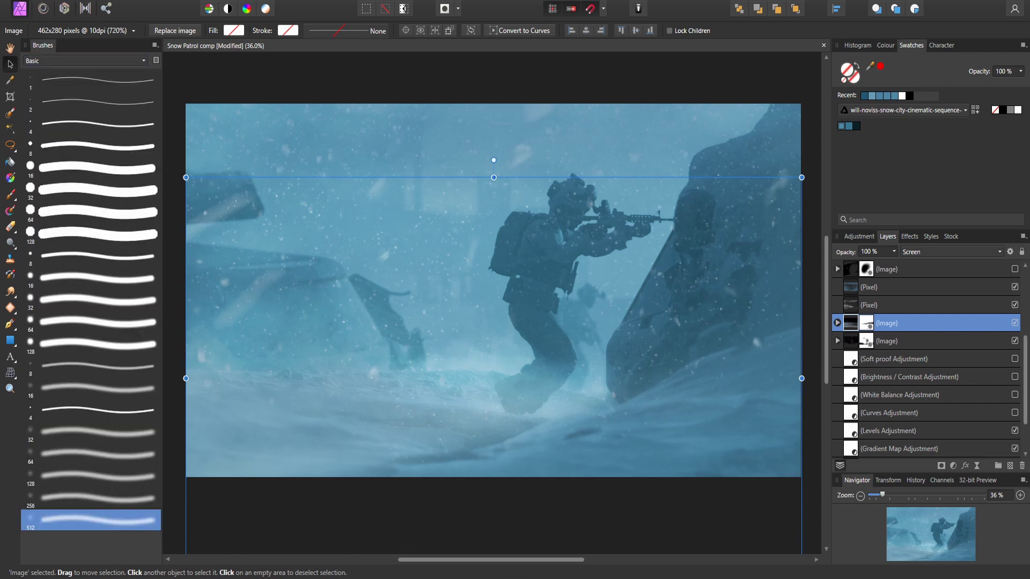
key(b)
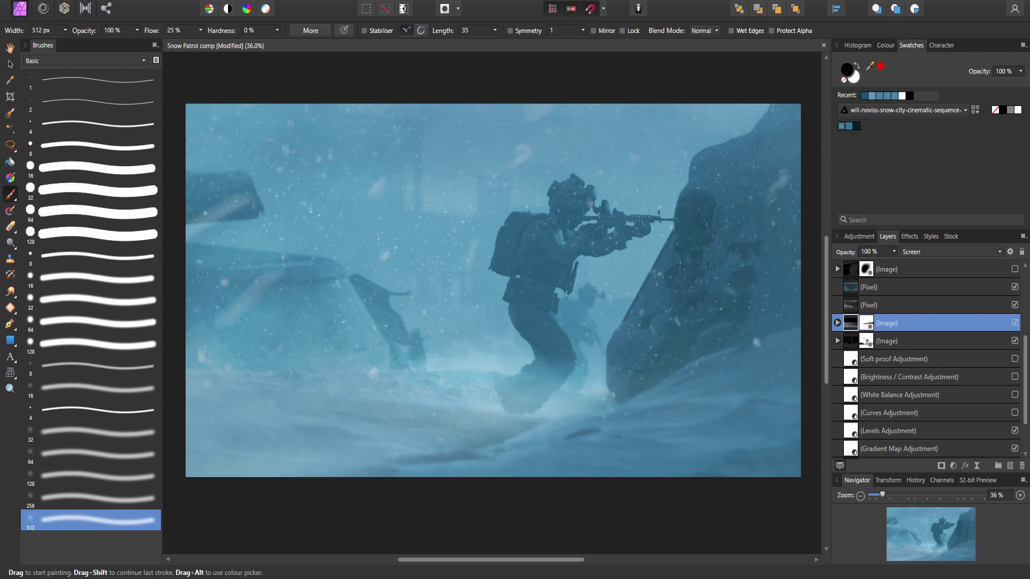